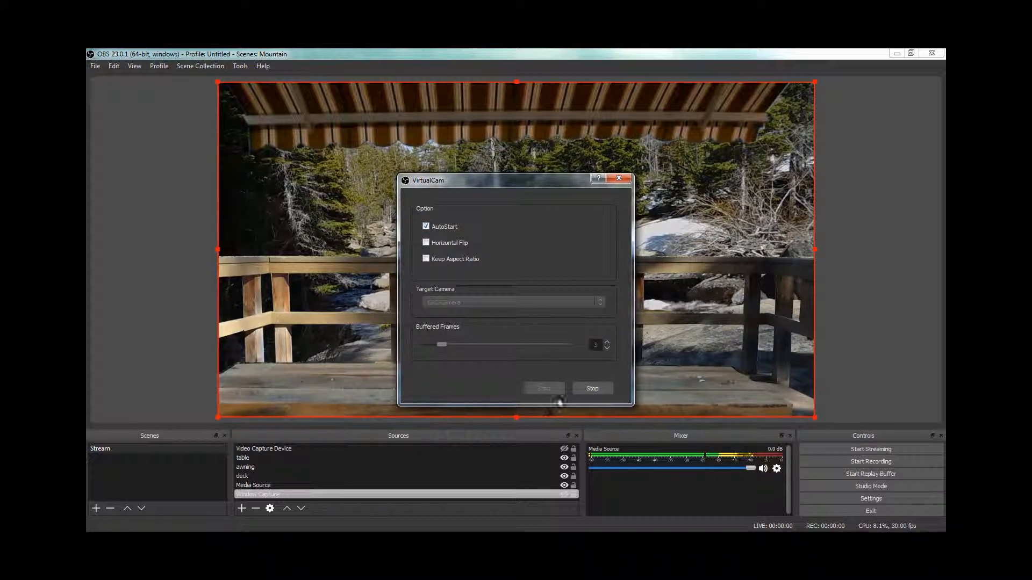
- Stop the virtual camera output, restart it, stop it again and close the VirtualCam settings
click(596, 388)
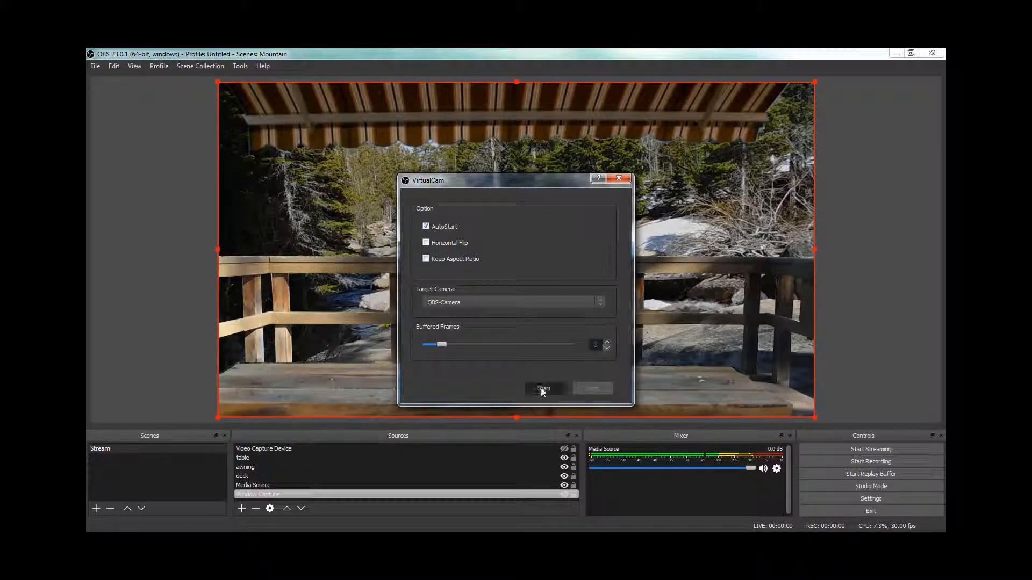
click(541, 387)
click(586, 392)
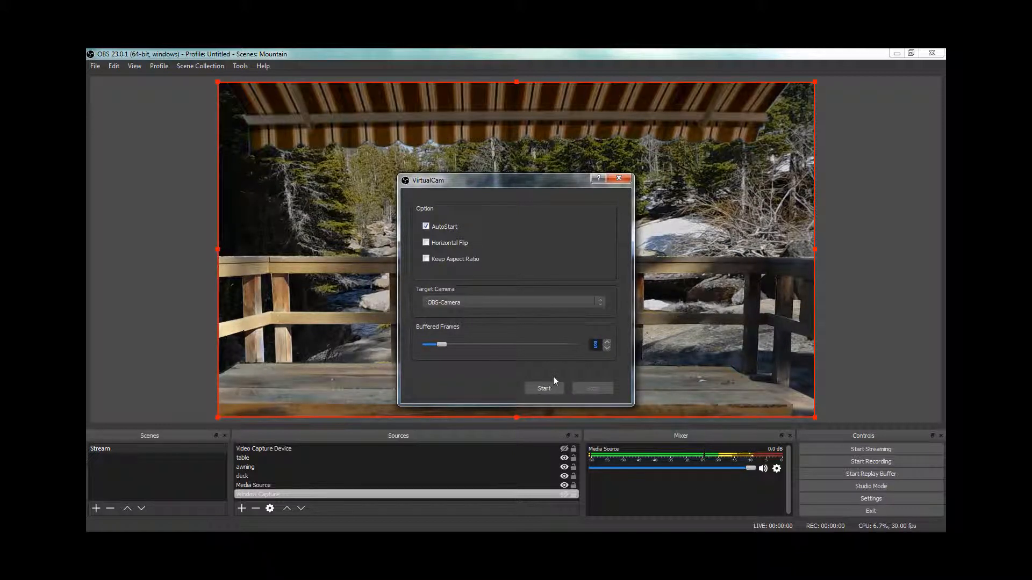
click(618, 178)
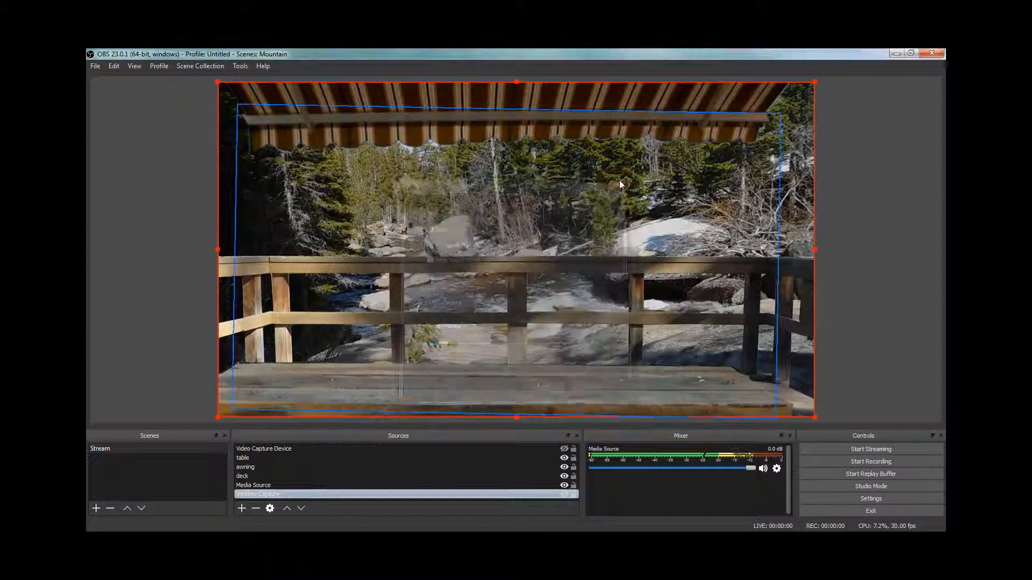
- Enable the NDI main output named OBS, disable it again and accept the NDI output settings
click(240, 66)
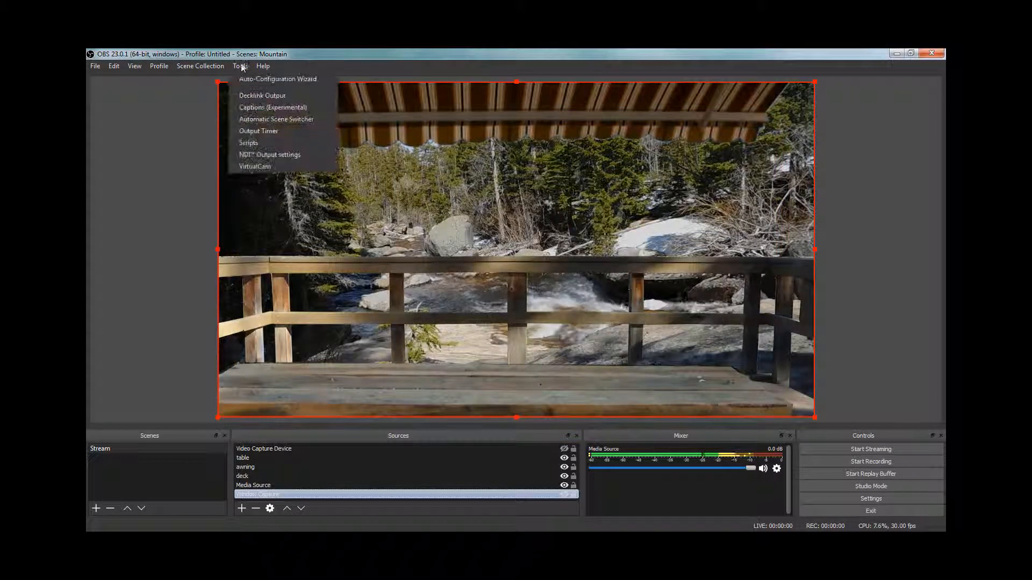
click(247, 154)
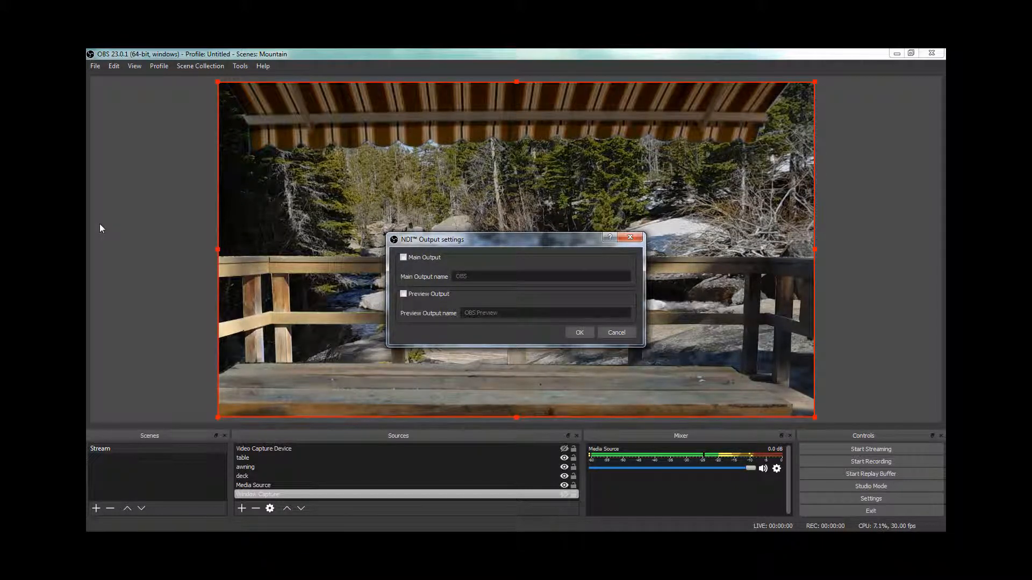
click(403, 258)
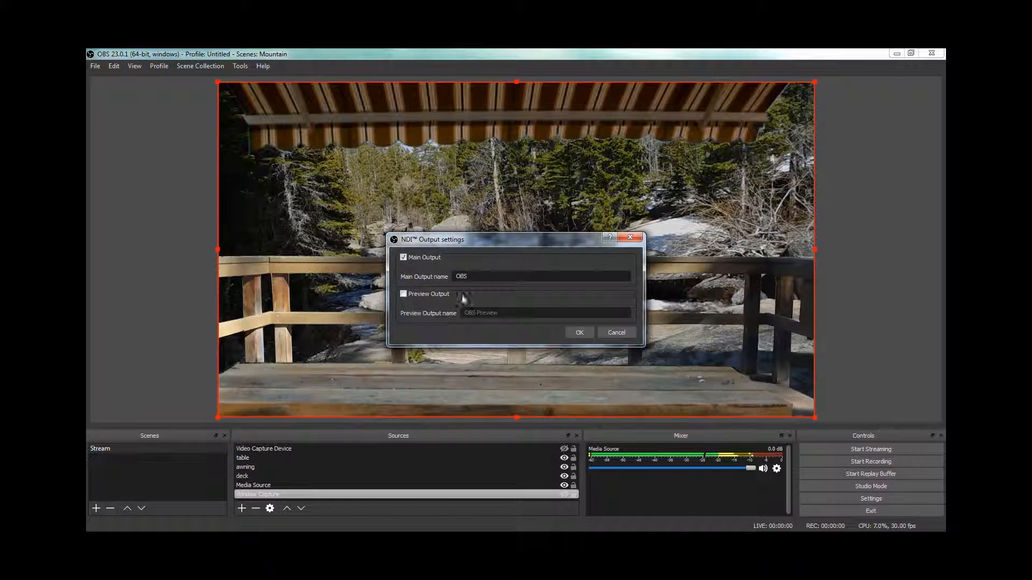
click(405, 258)
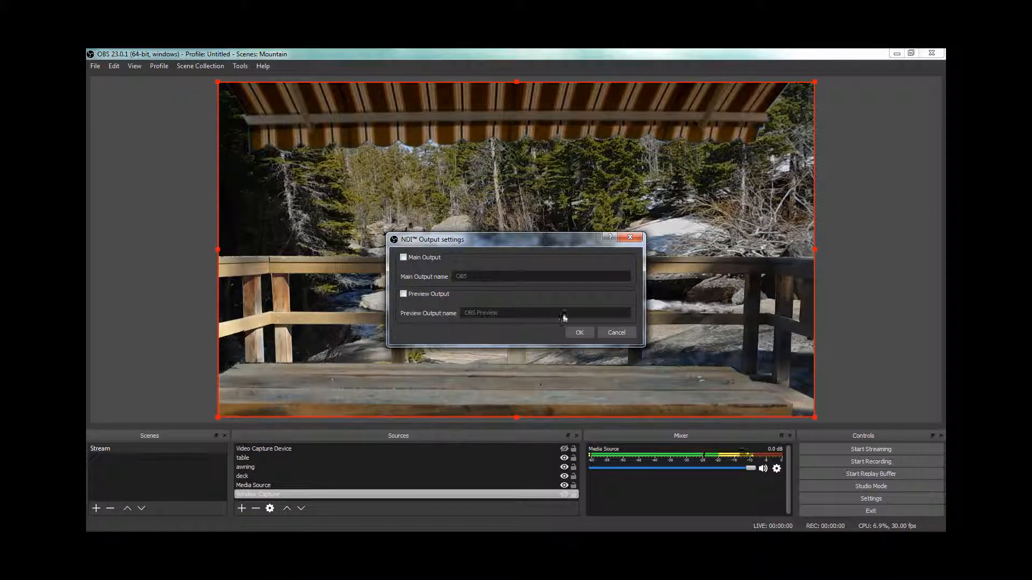
click(580, 332)
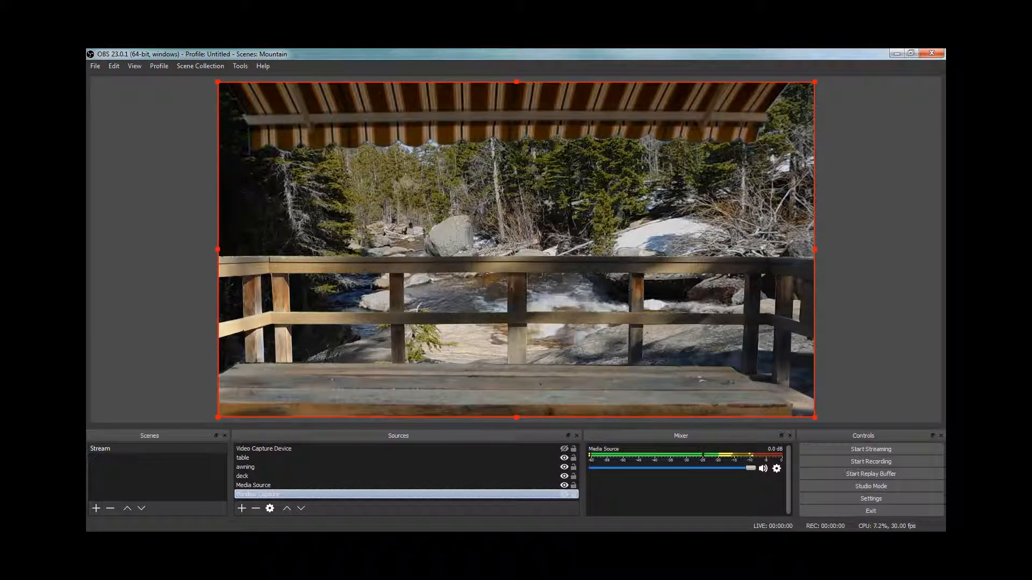
- Switch to Skype, check the Allow NDI usage option in the advanced calling settings, and minimize Skype
key(alt+Tab)
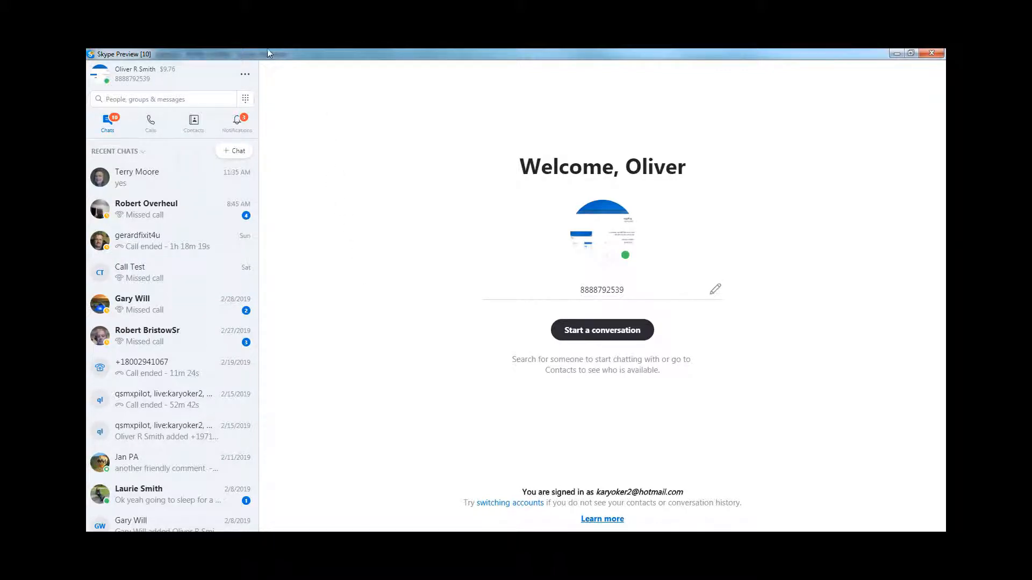
click(246, 75)
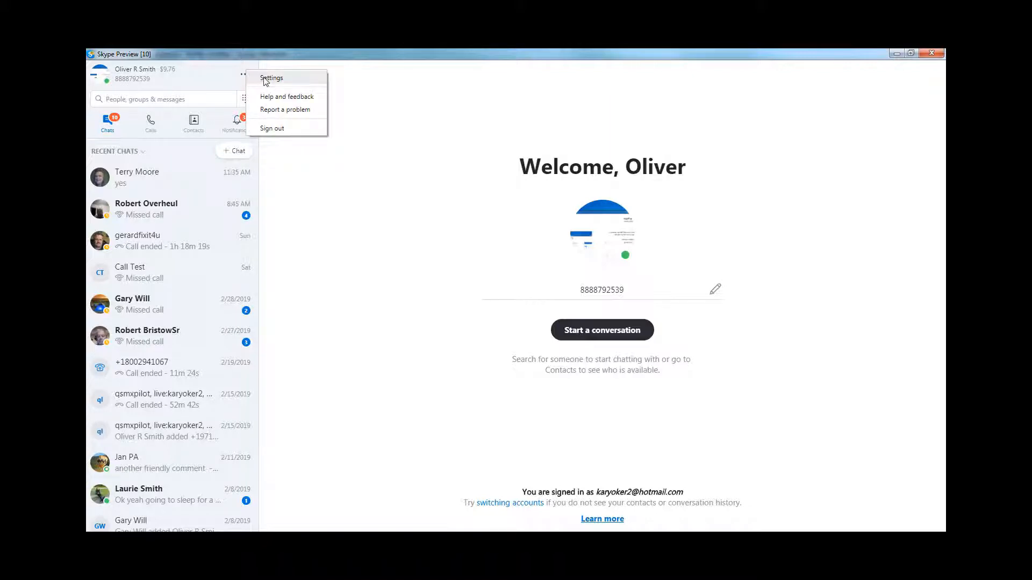
click(265, 79)
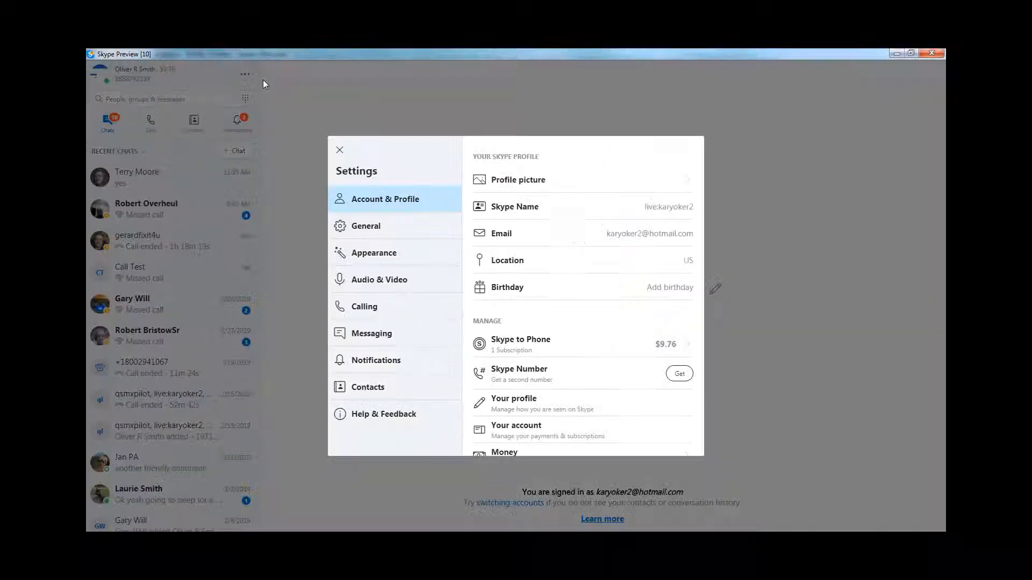
click(366, 309)
click(482, 349)
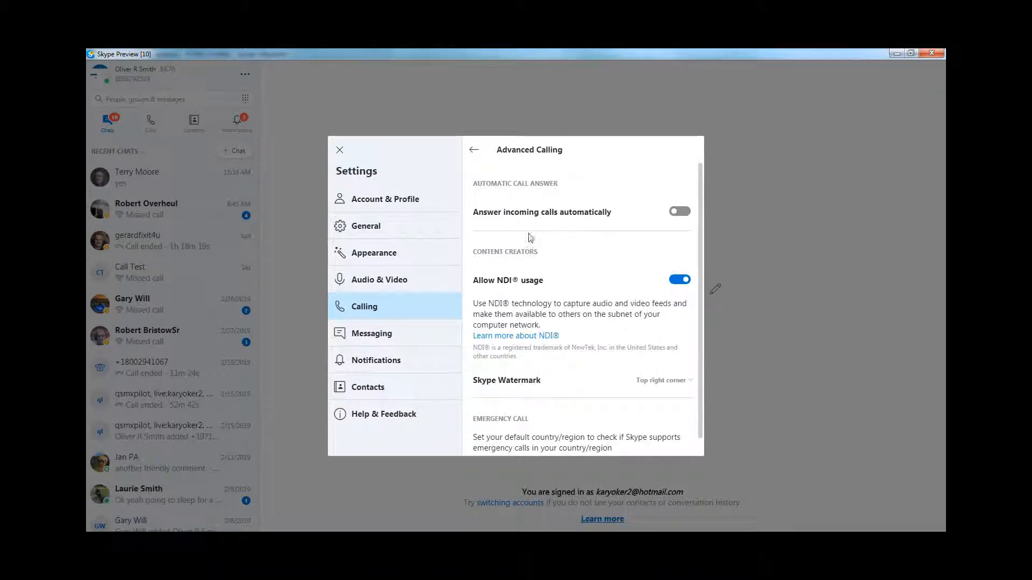
click(340, 150)
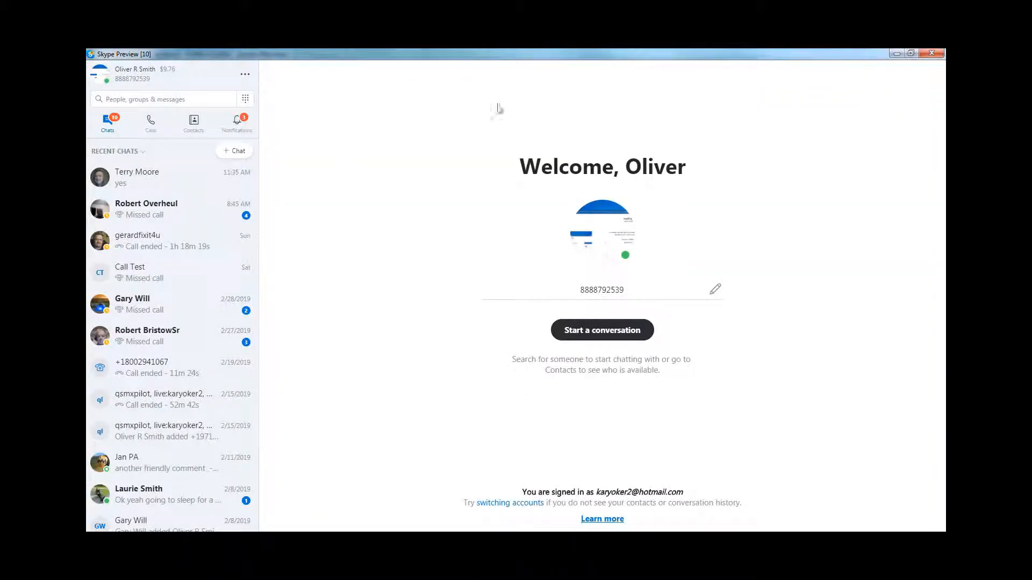
click(901, 55)
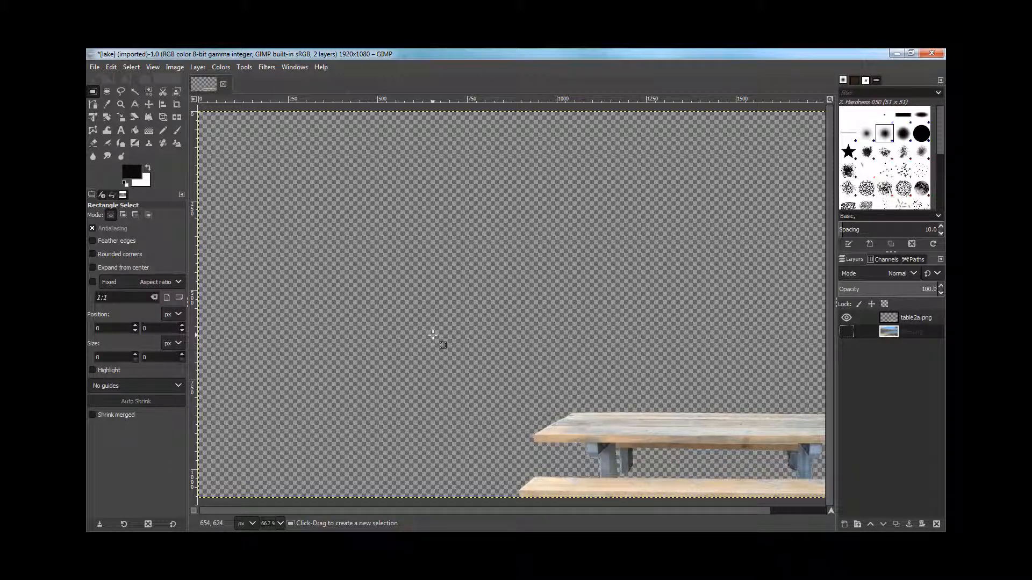
- Show the lake.png layer and delete from it a polygonal free selection that follows the picnic table's upper edge
click(846, 331)
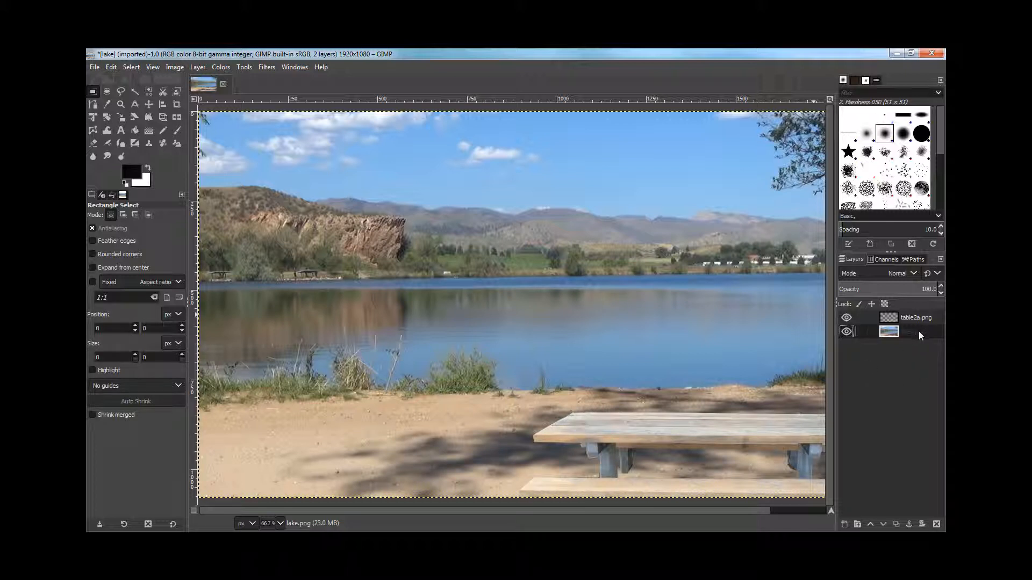
click(122, 92)
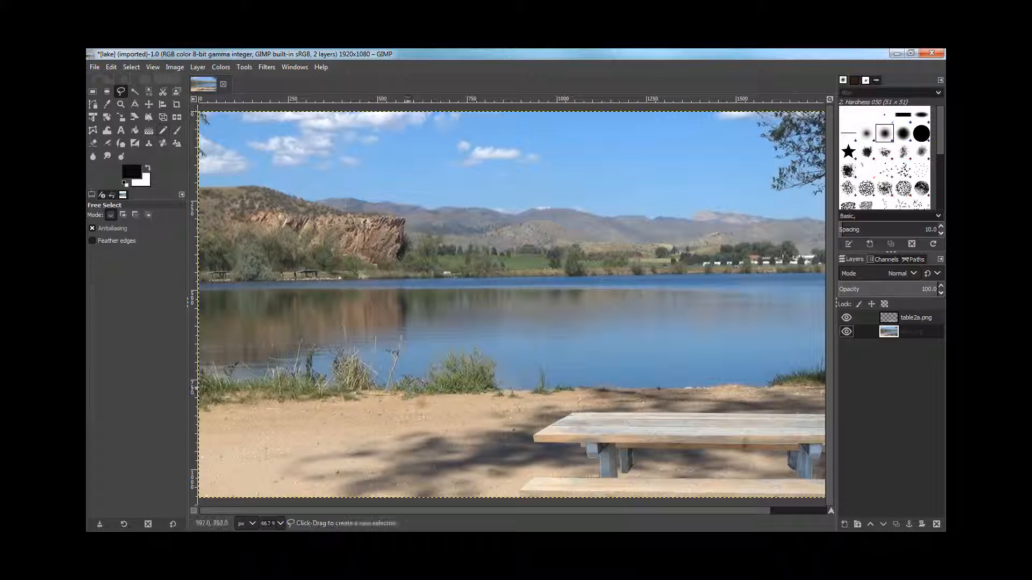
click(534, 434)
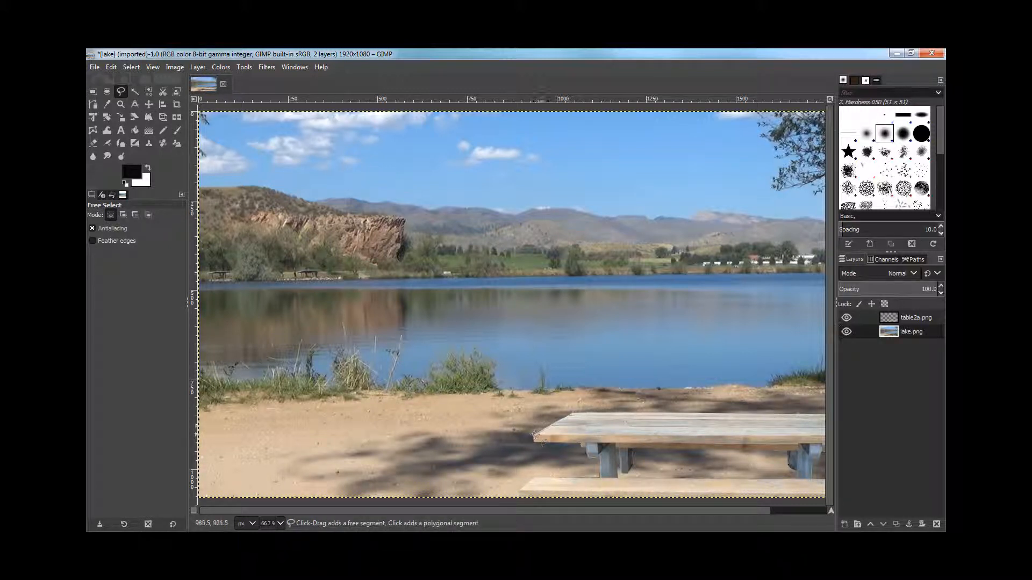
click(578, 413)
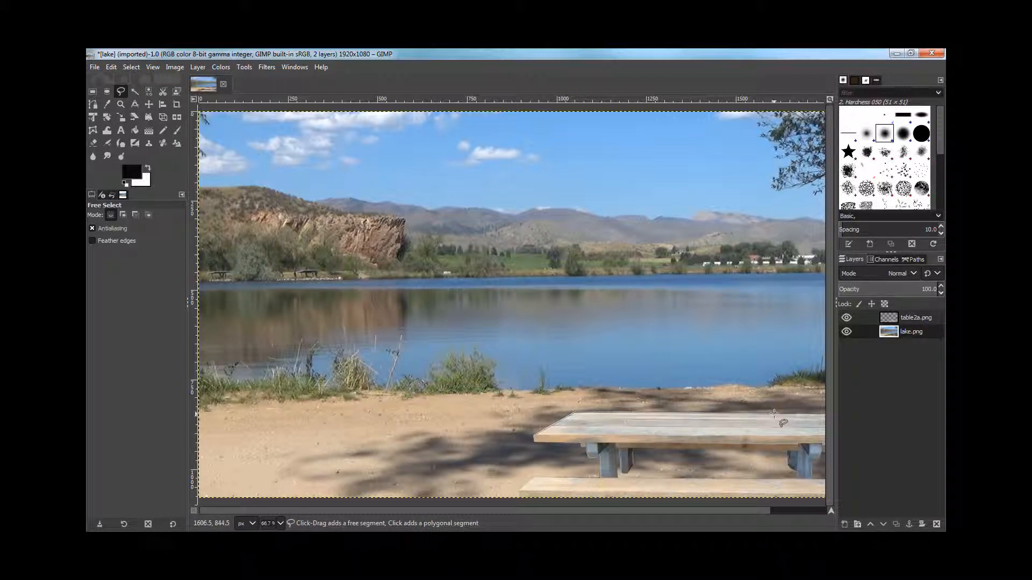
click(773, 412)
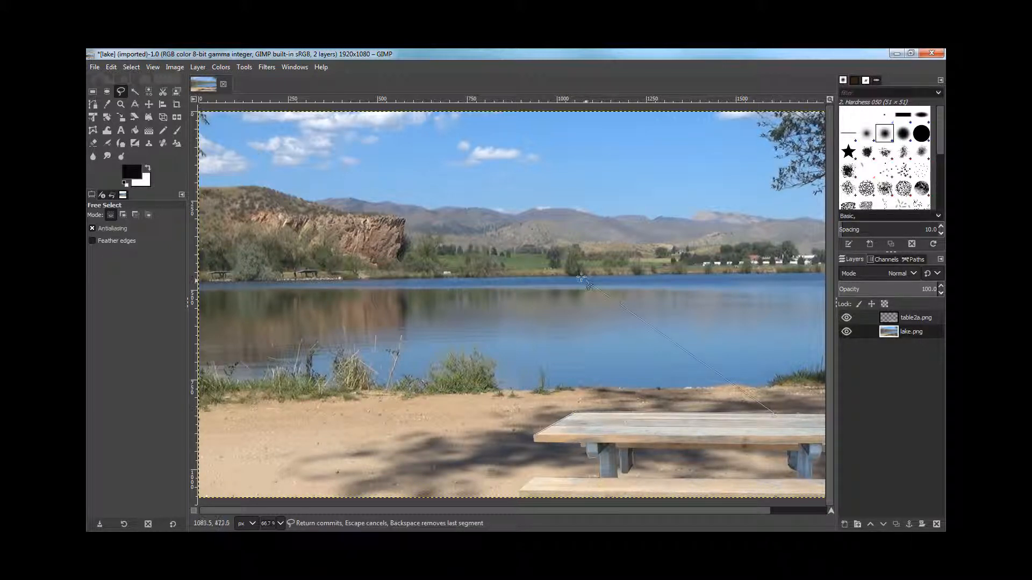
click(533, 257)
click(538, 435)
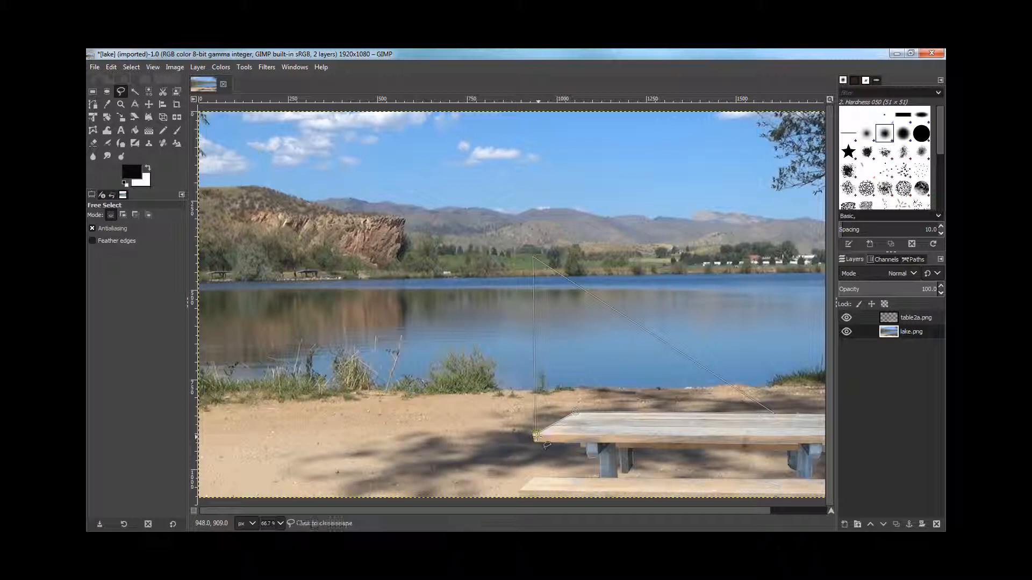
click(95, 92)
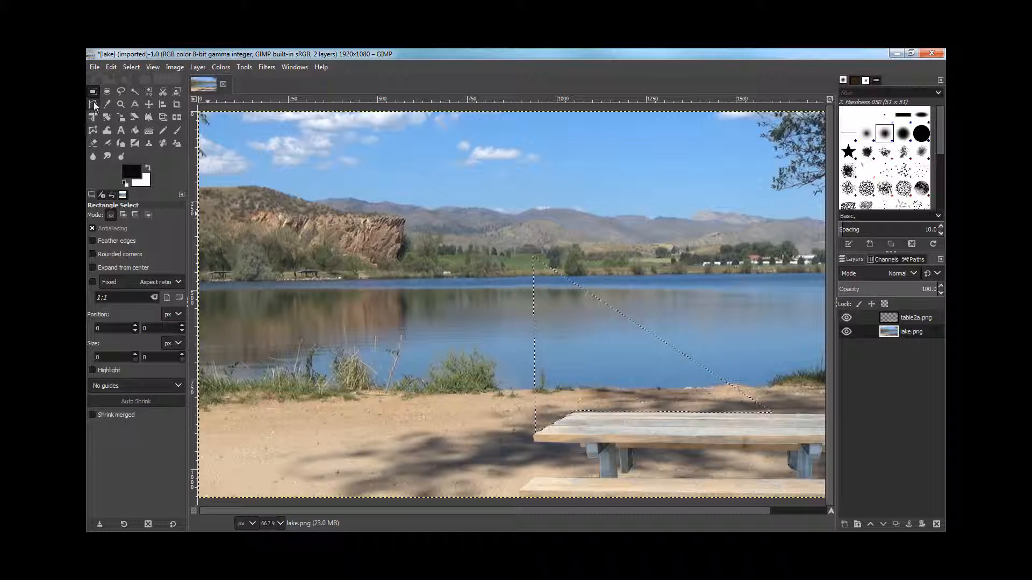
key(Delete)
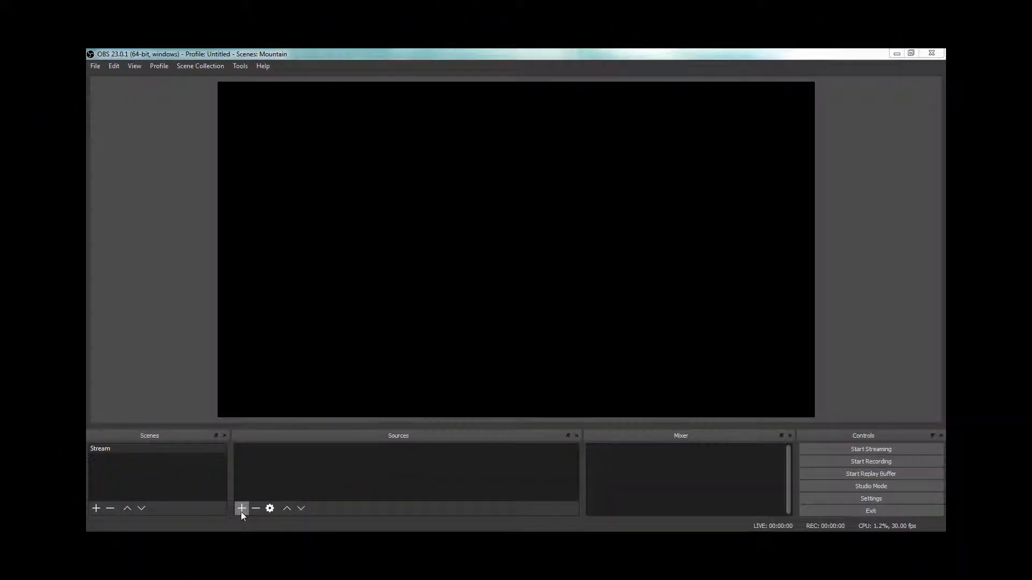
- Add a looping Media Source that plays the local file falls.mp4 from the pack folder
click(241, 508)
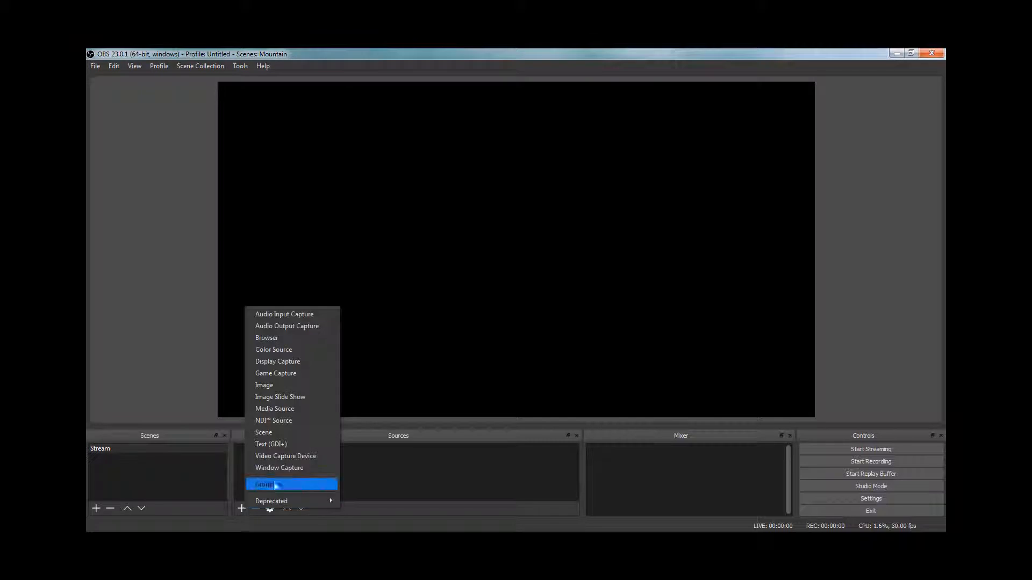
click(288, 408)
click(541, 371)
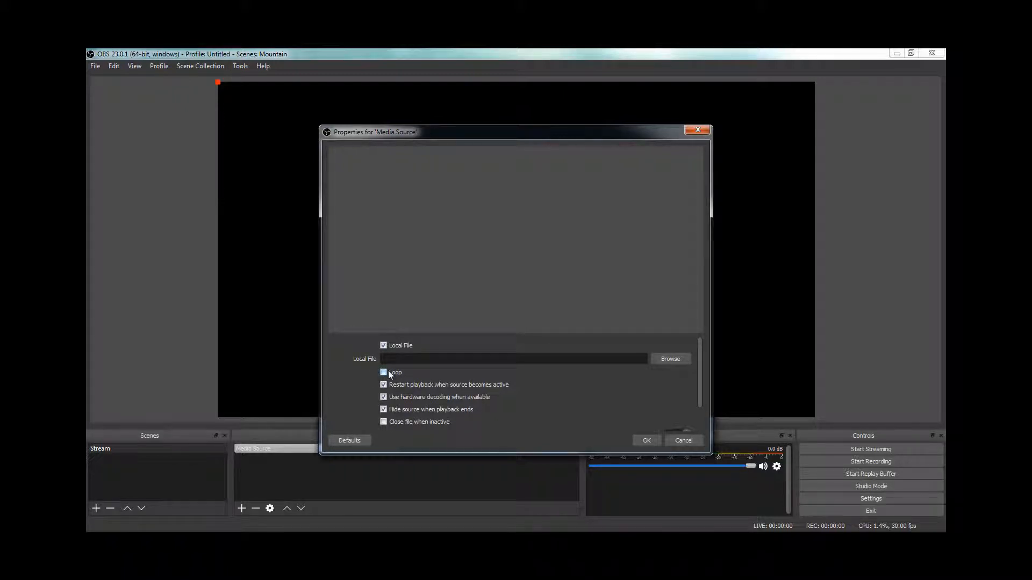
click(672, 360)
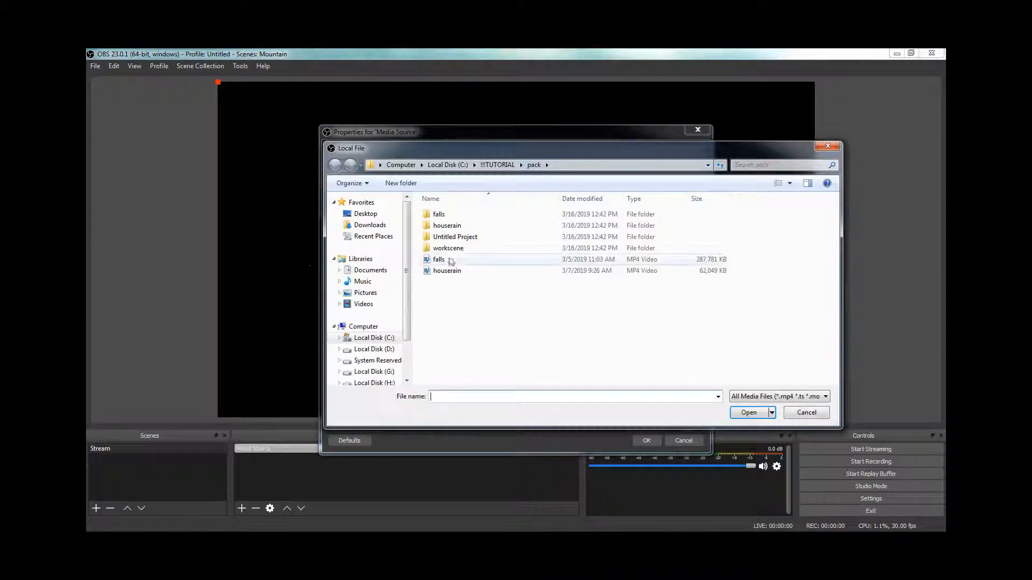
click(450, 261)
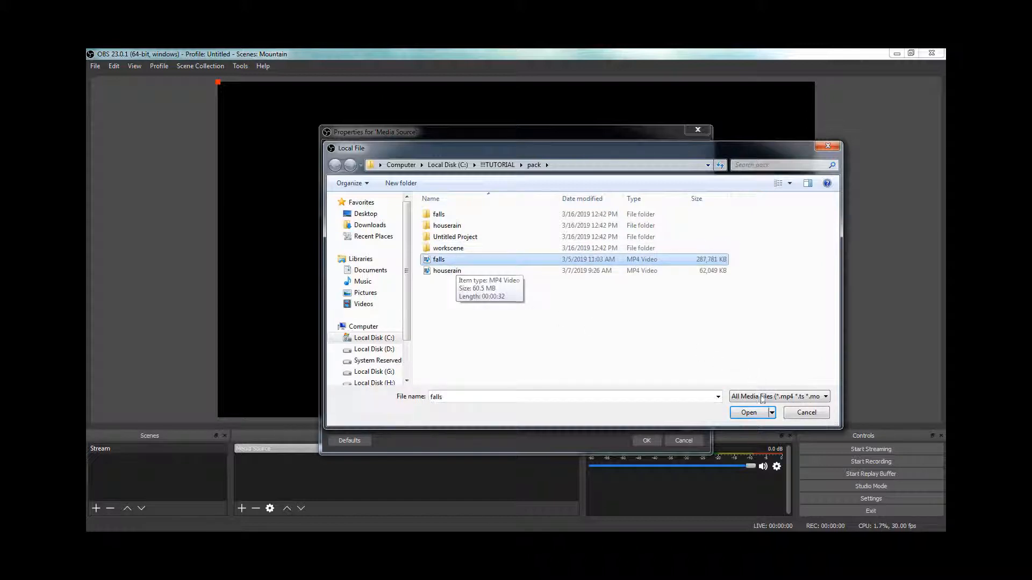
click(744, 413)
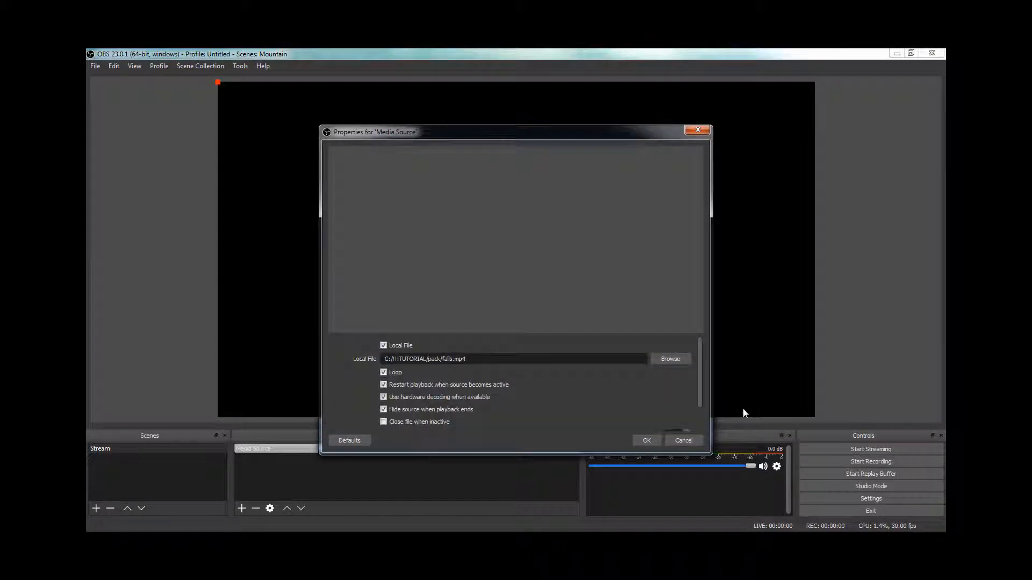
click(640, 440)
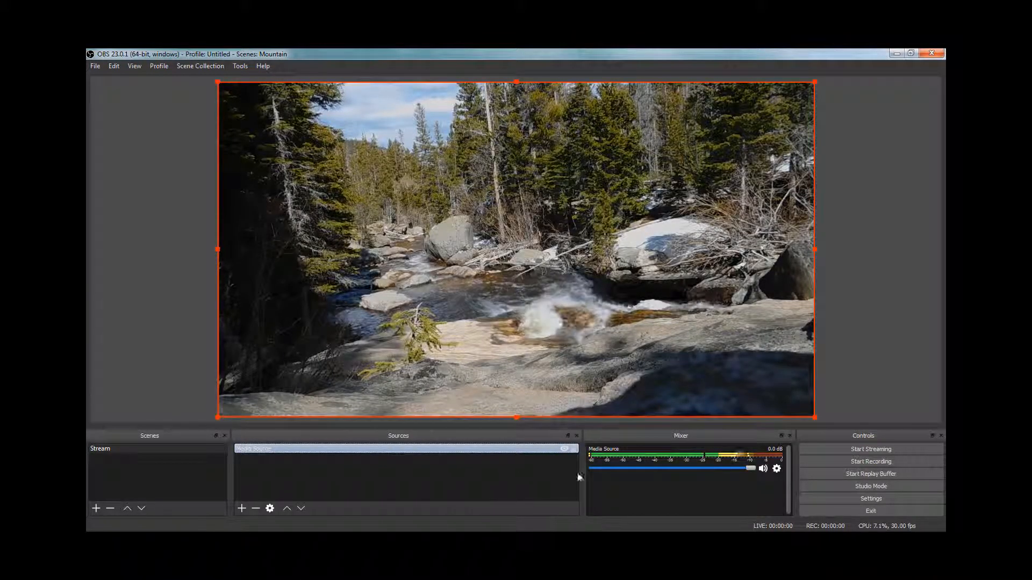
- Remove Media Source from audio track 1, set monitoring to Monitor Only (mute output), and mute it with the volume at -22.6 dB
click(777, 469)
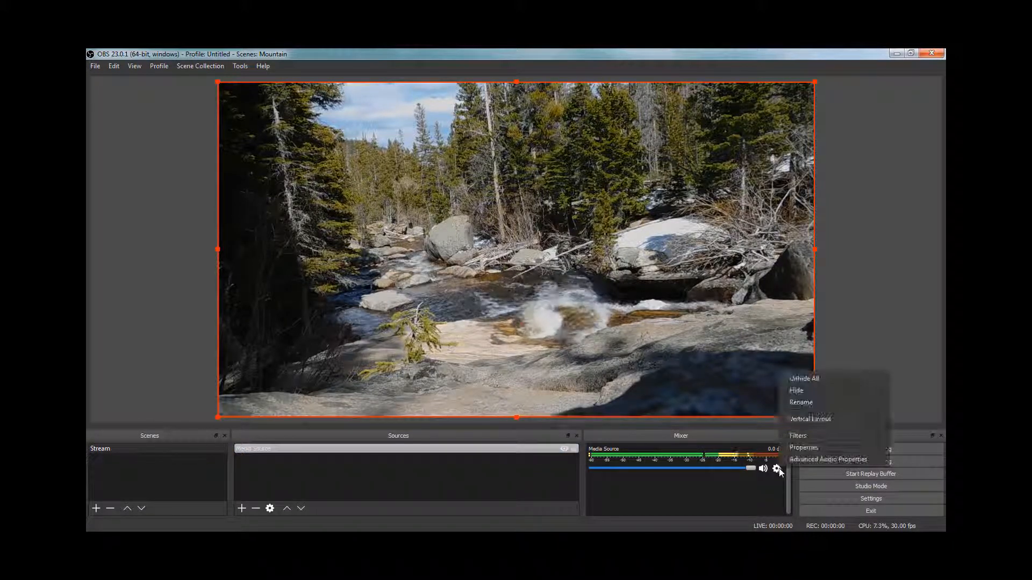
click(793, 460)
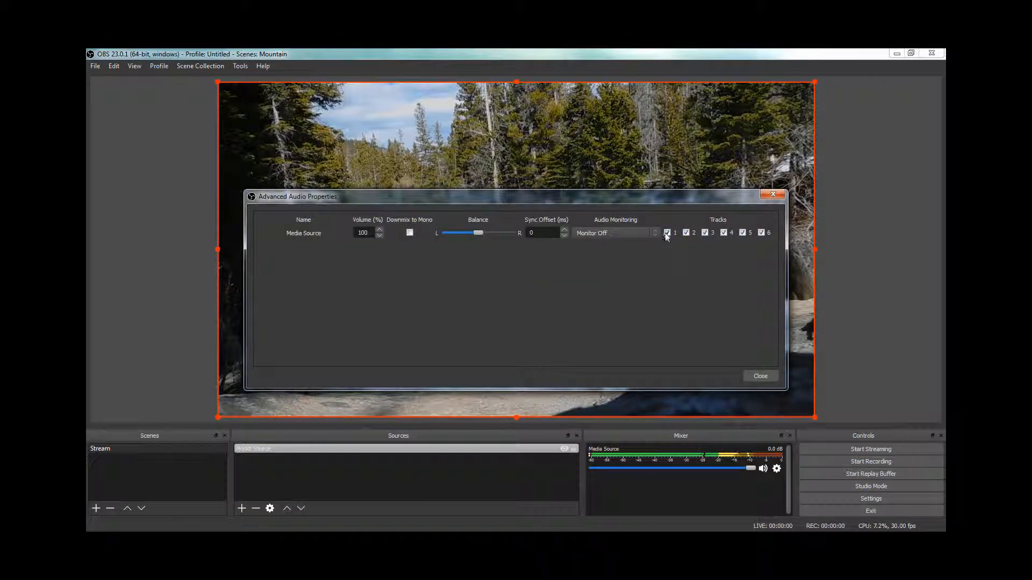
click(666, 233)
click(656, 231)
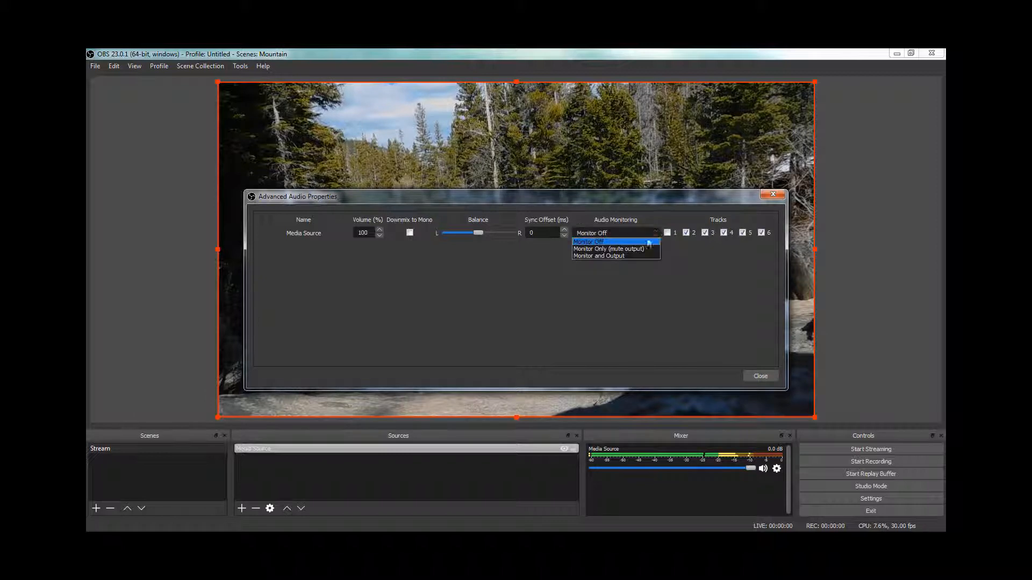
click(633, 250)
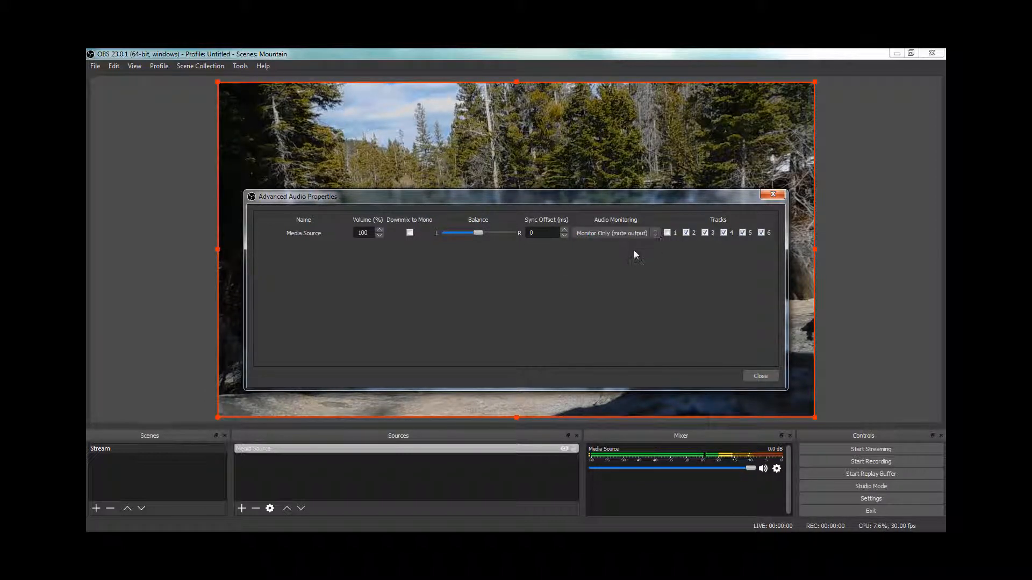
click(758, 376)
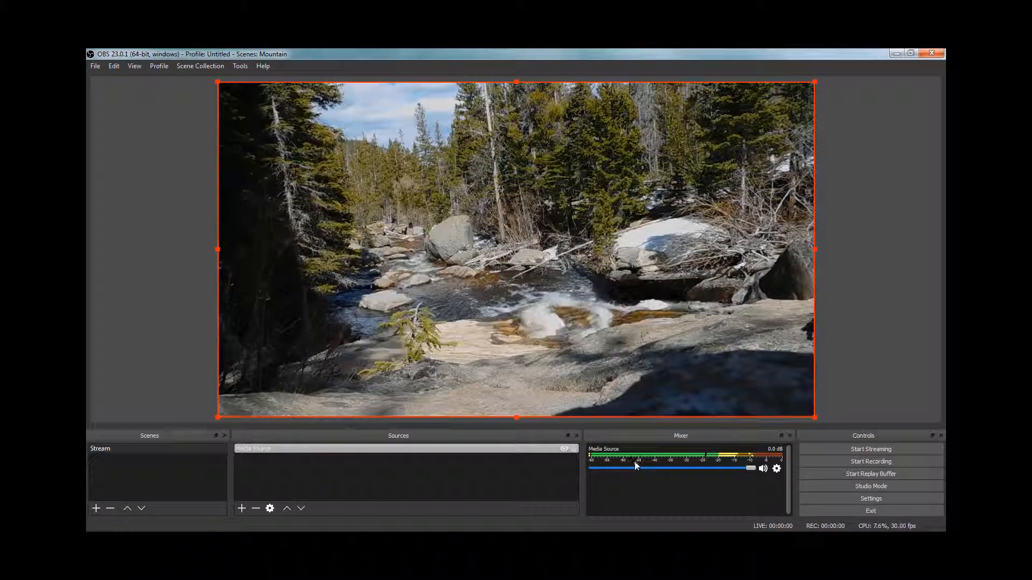
mouse_move(654, 469)
mouse_down()
mouse_move(682, 467)
mouse_move(666, 468)
mouse_up()
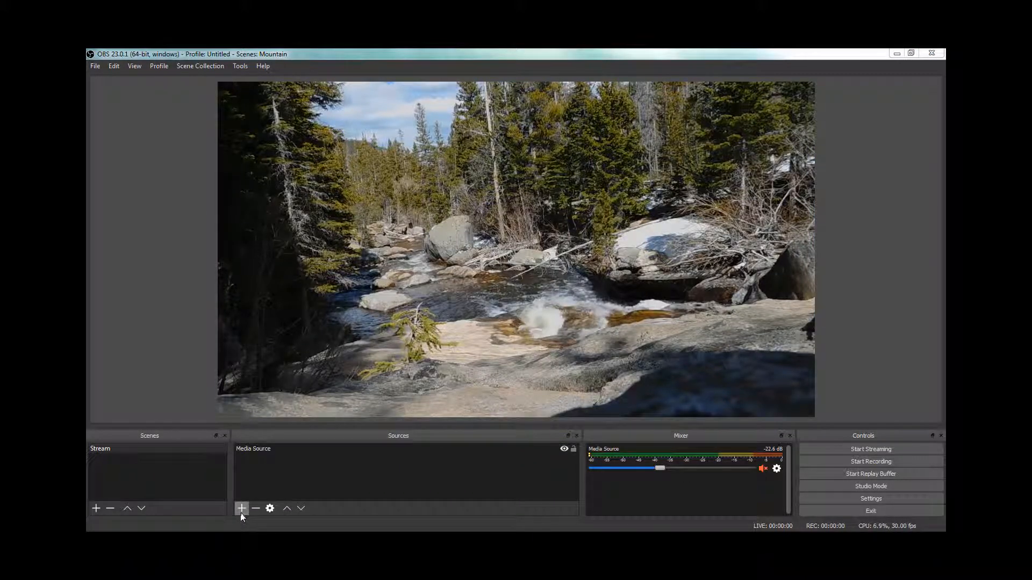
- Add an Image source from shrail in the pack folder and move the railing down to a vertical position of 221
click(241, 509)
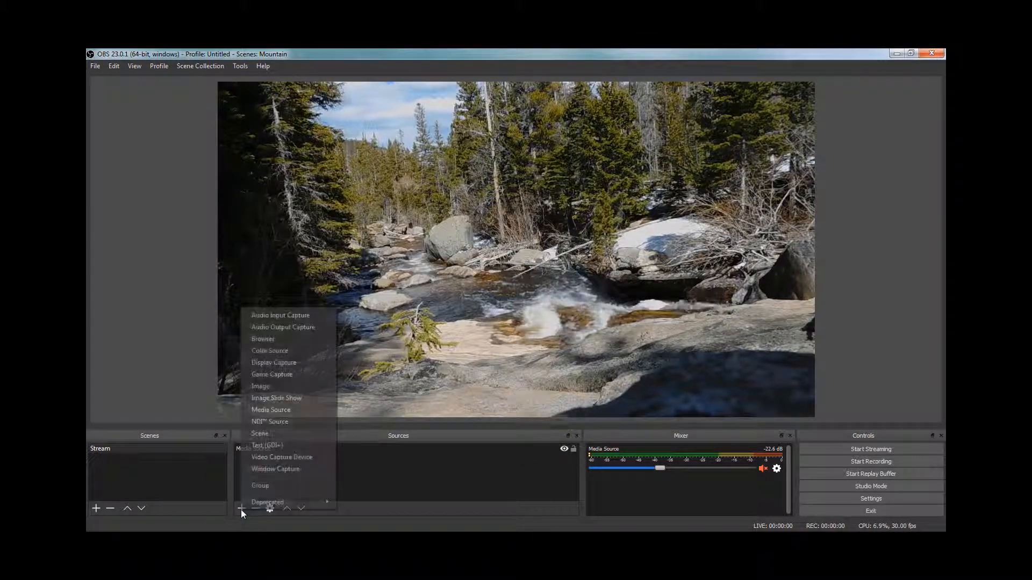
click(274, 386)
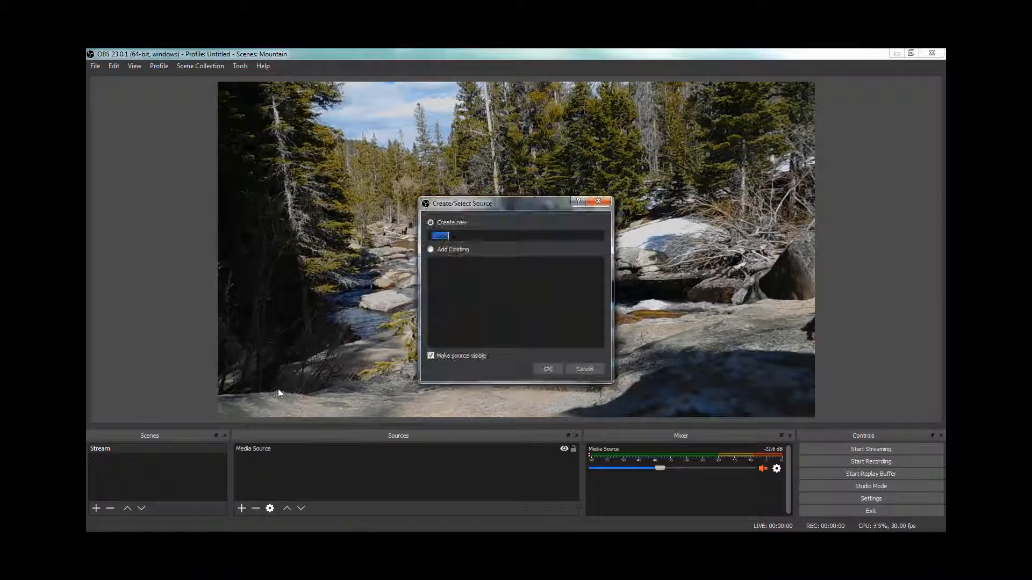
click(546, 369)
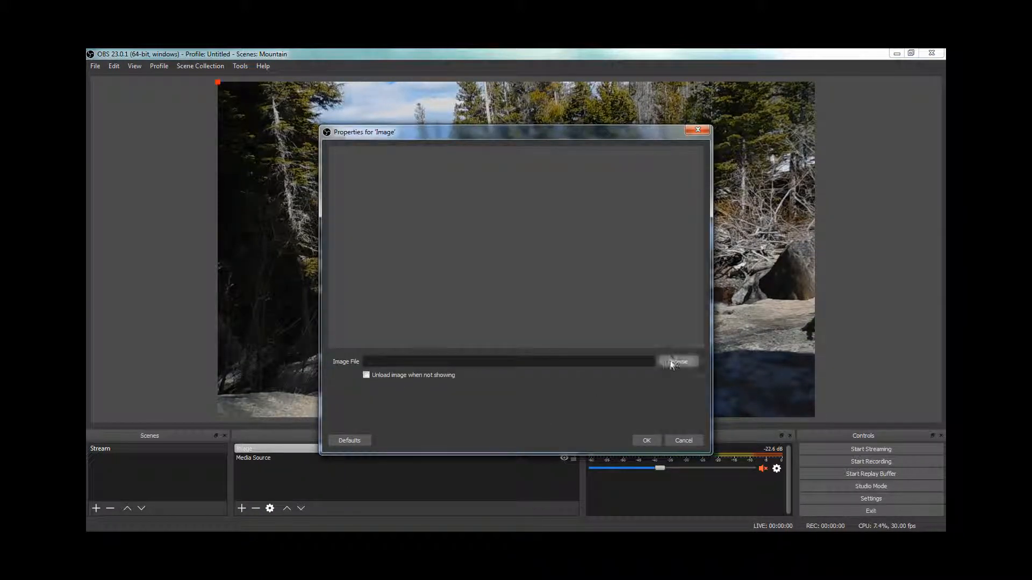
click(672, 363)
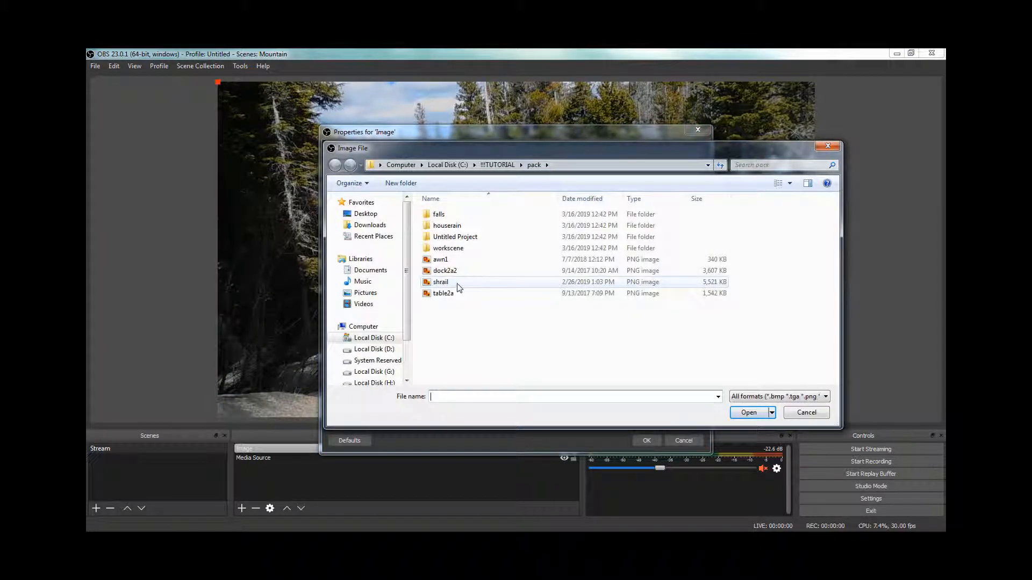
click(747, 413)
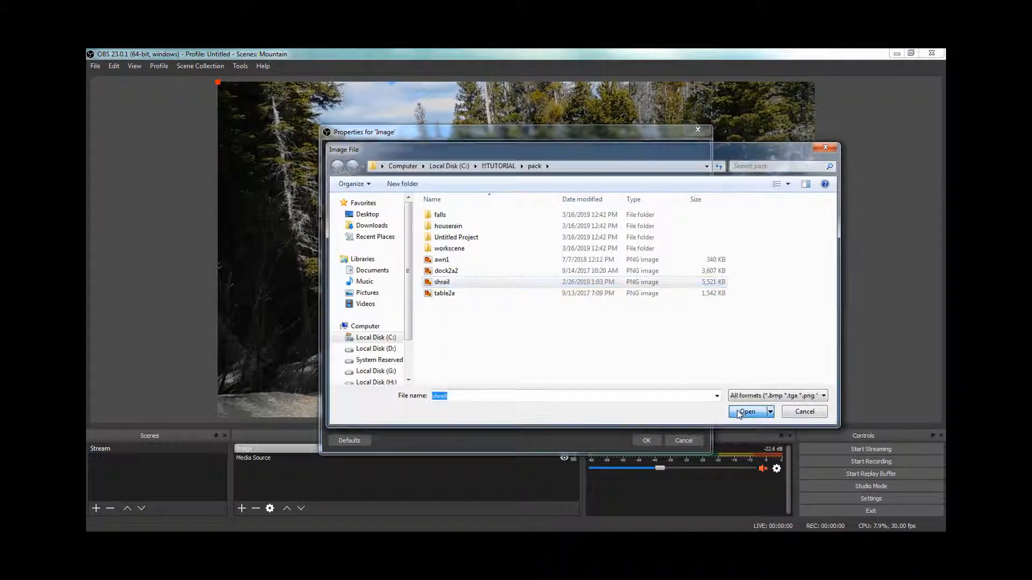
click(646, 440)
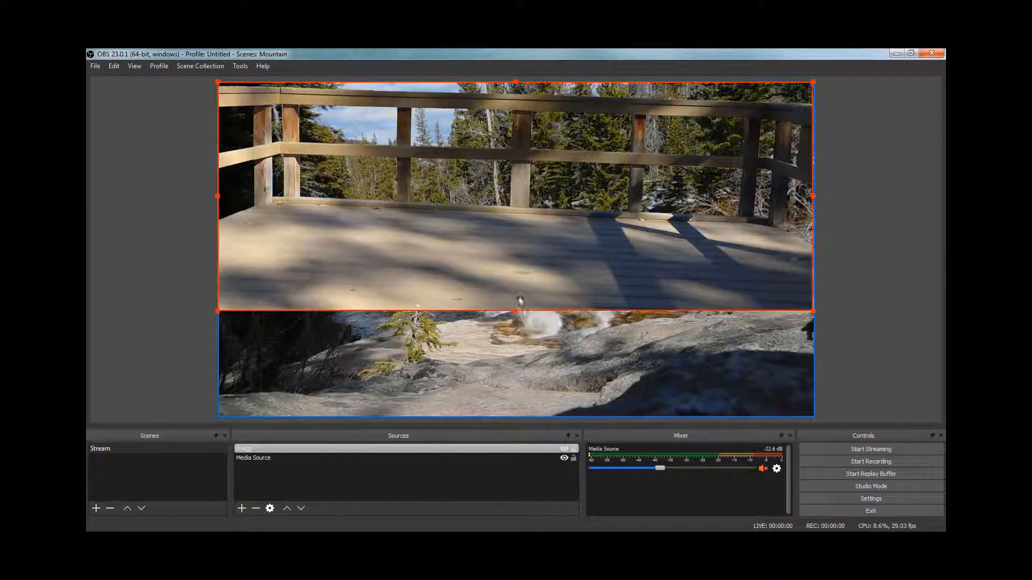
drag(505, 259, 506, 328)
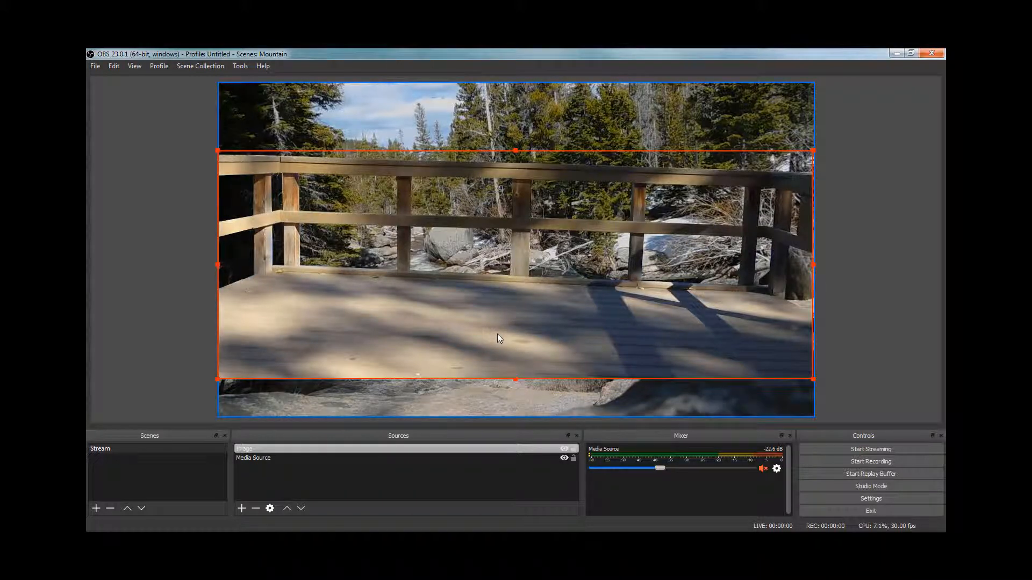
- Rotate the railing image counterclockwise by just under 2 degrees so that its top rail runs level
right_click(415, 449)
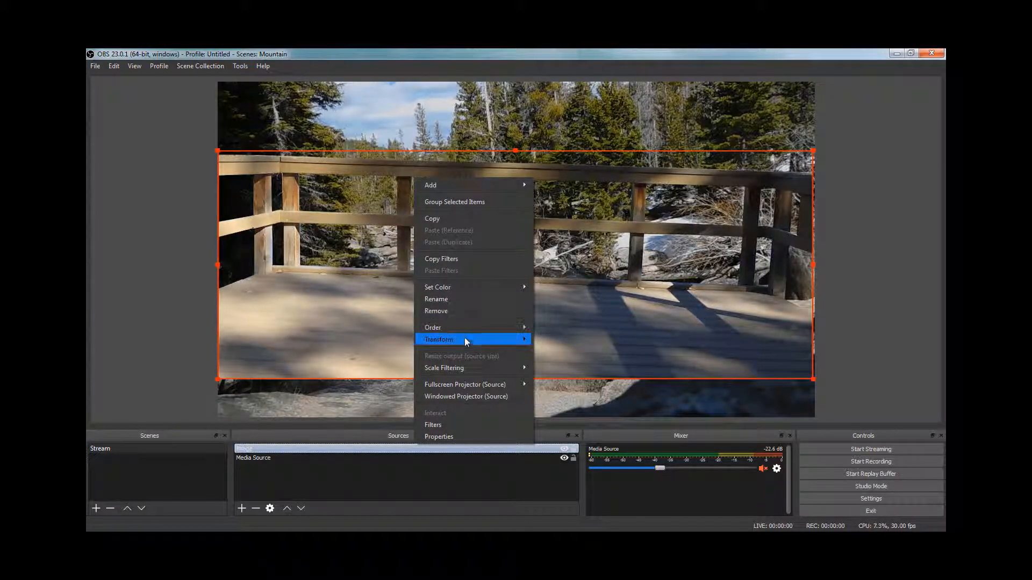
mouse_move(464, 341)
click(559, 341)
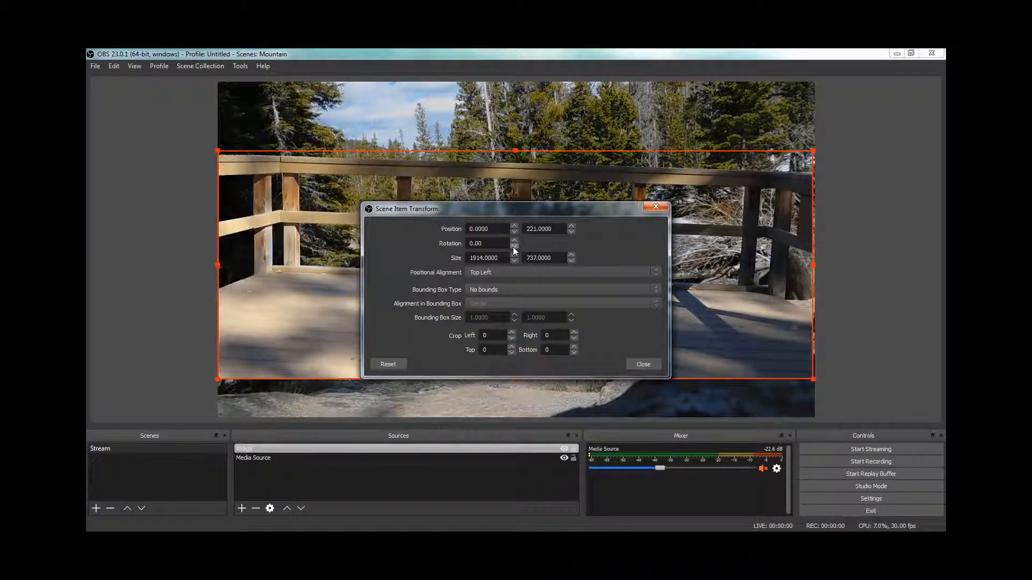
click(514, 246)
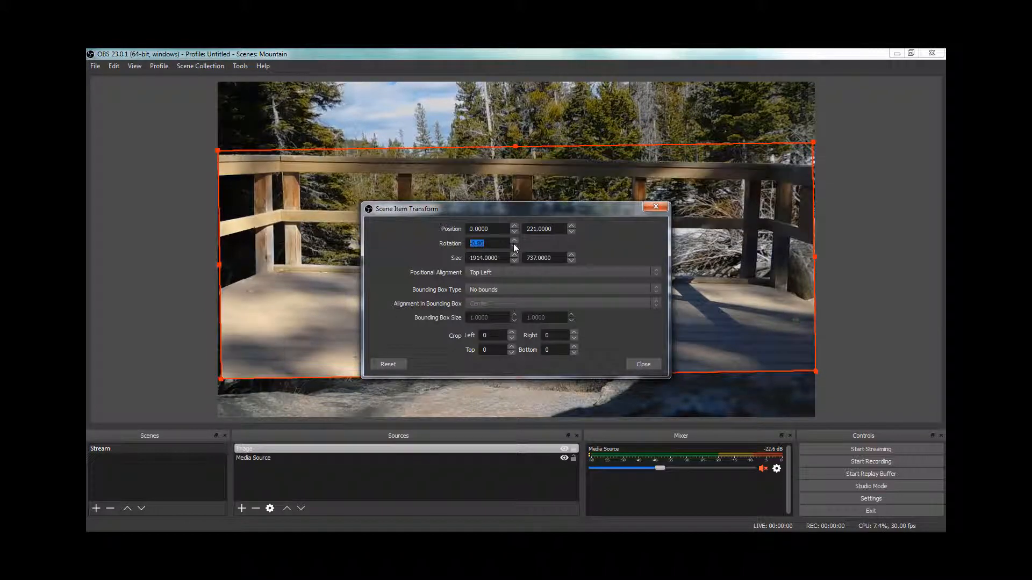
click(513, 246)
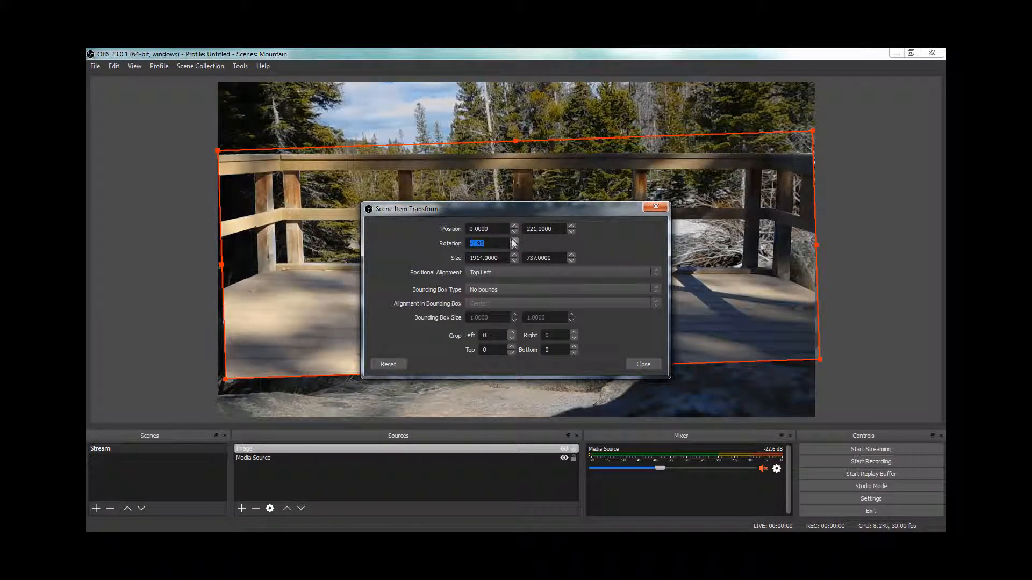
click(515, 239)
click(514, 240)
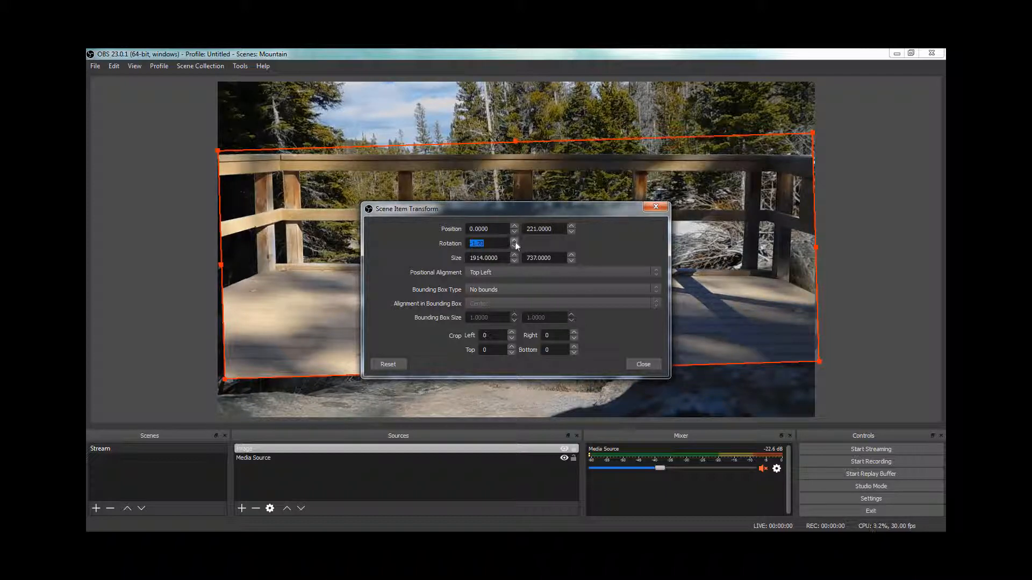
click(632, 363)
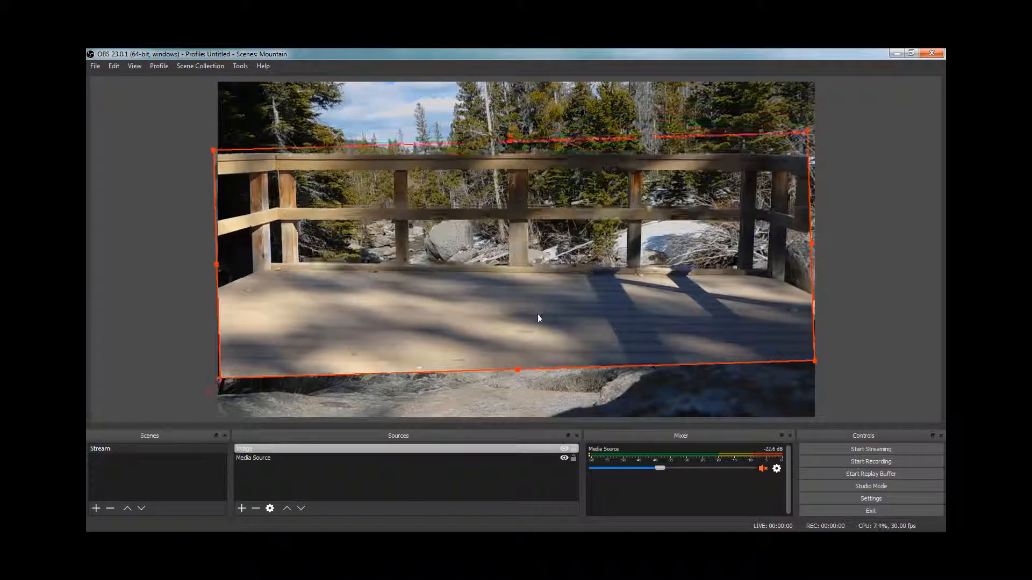
- Lower the railing image until its deck meets the frame's bottom edge, and stretch its left side slightly past the frame
drag(538, 314, 527, 413)
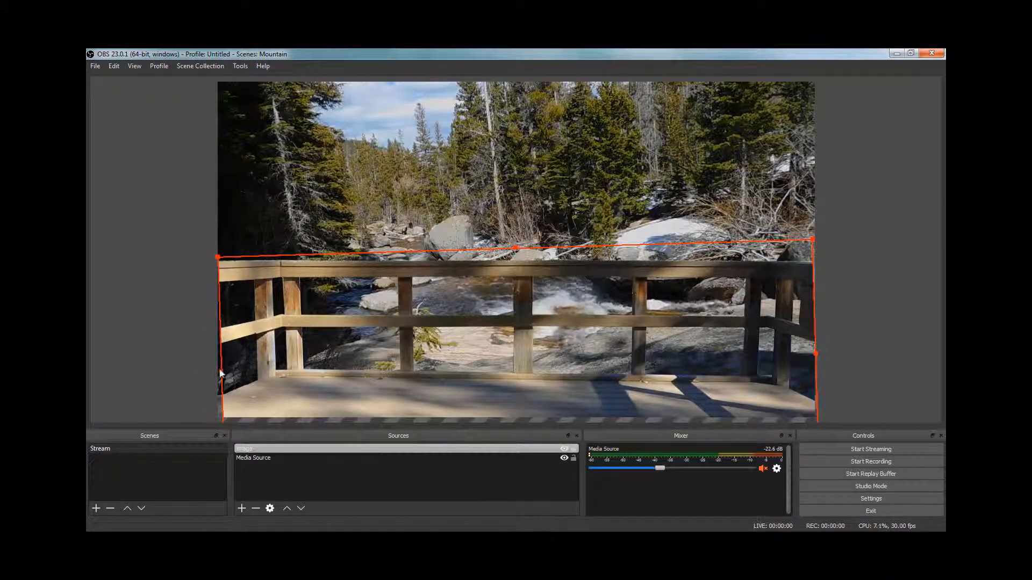
drag(217, 369, 209, 376)
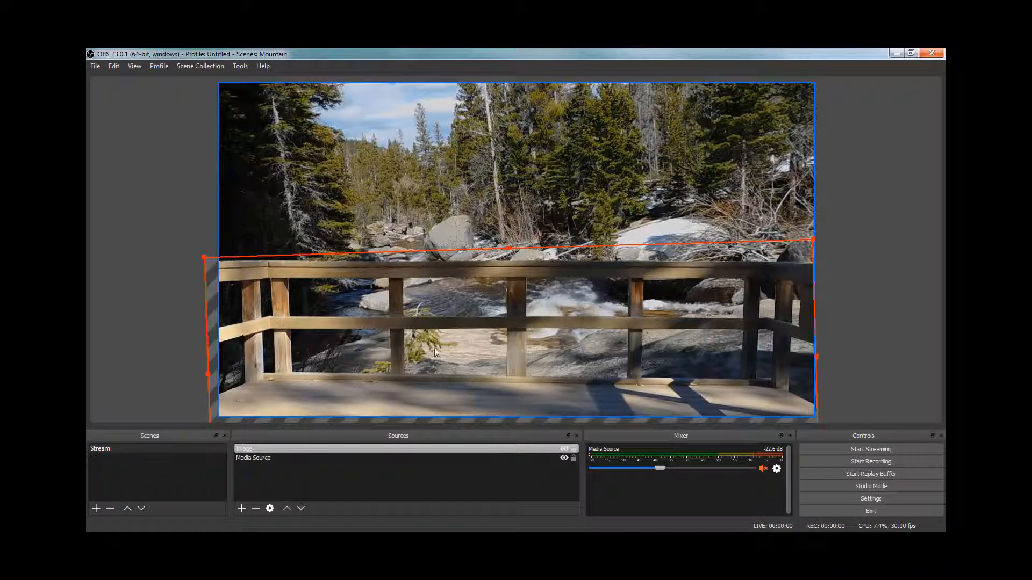
drag(435, 353, 436, 346)
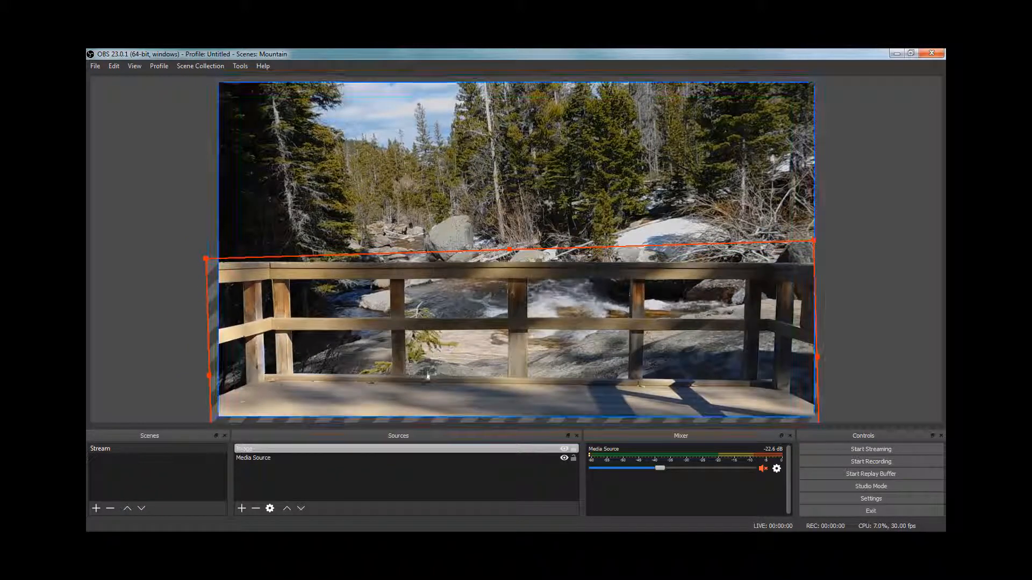
- Add a second Image source that uses the table2a picture from the pack folder
click(242, 510)
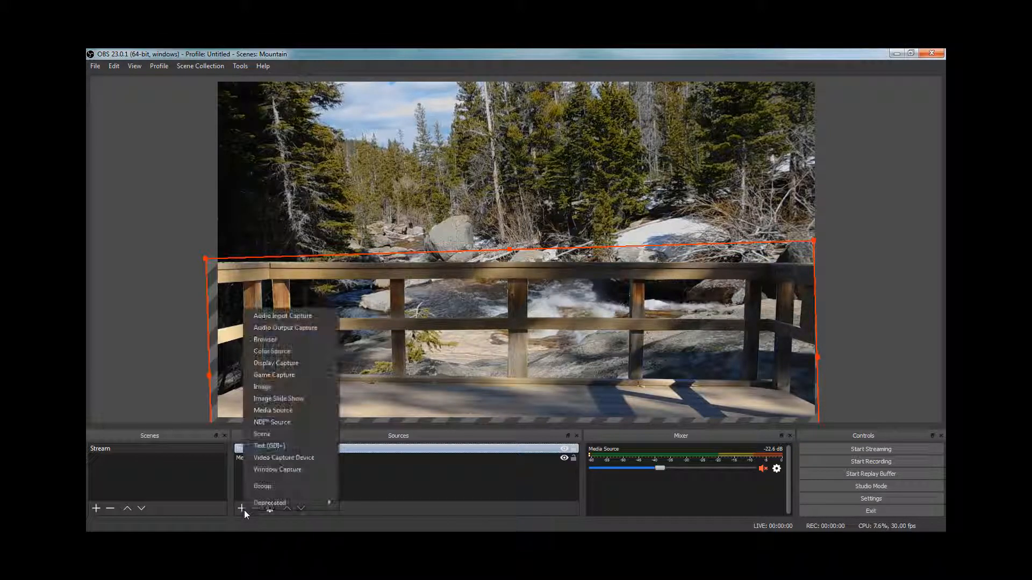
click(304, 386)
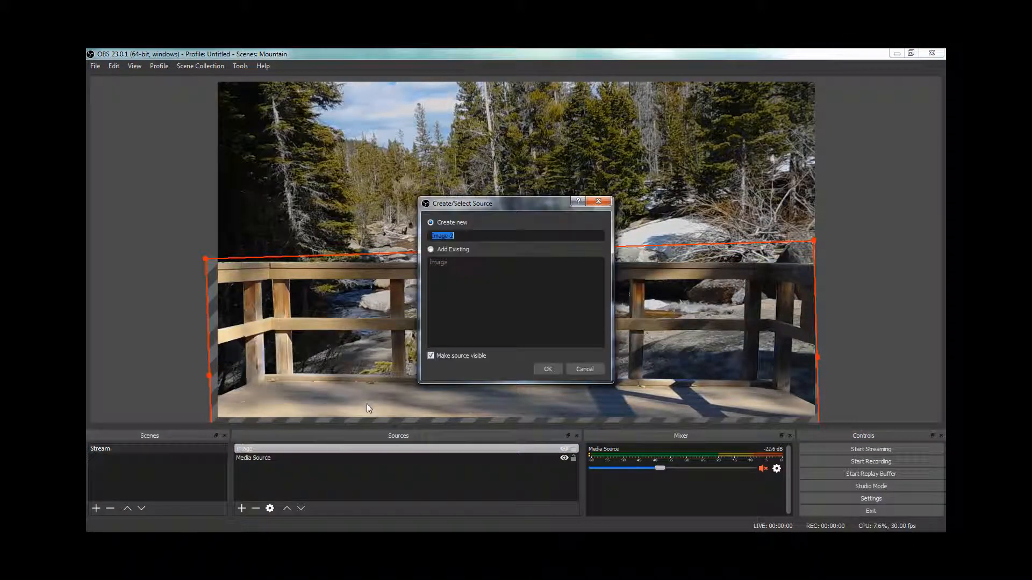
click(547, 369)
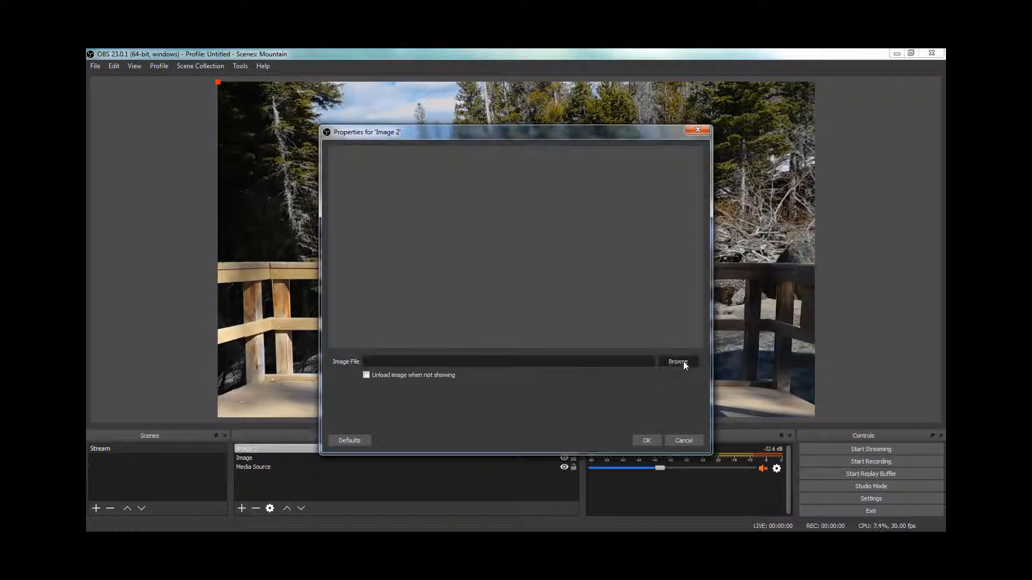
click(682, 362)
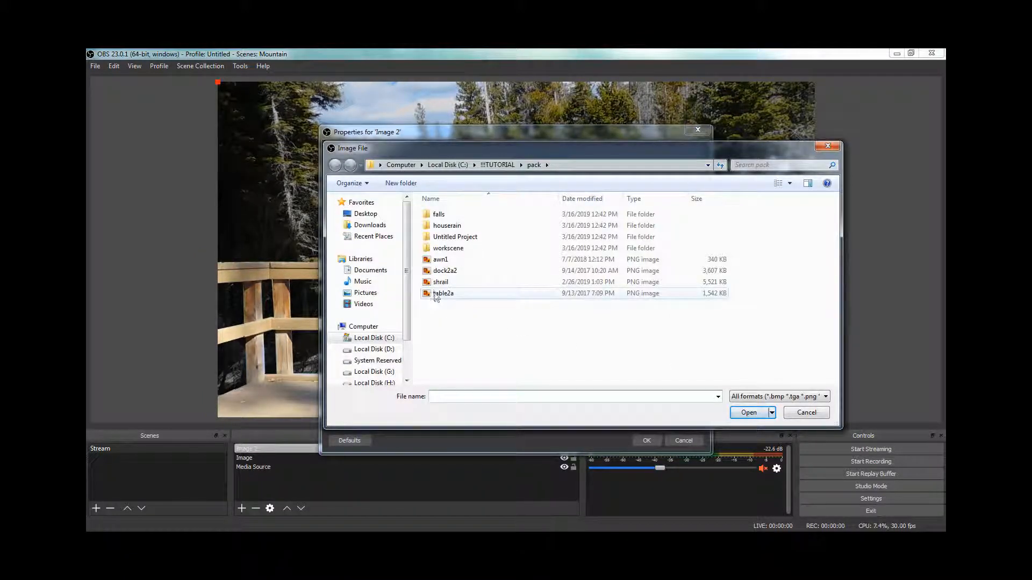
click(438, 294)
click(745, 413)
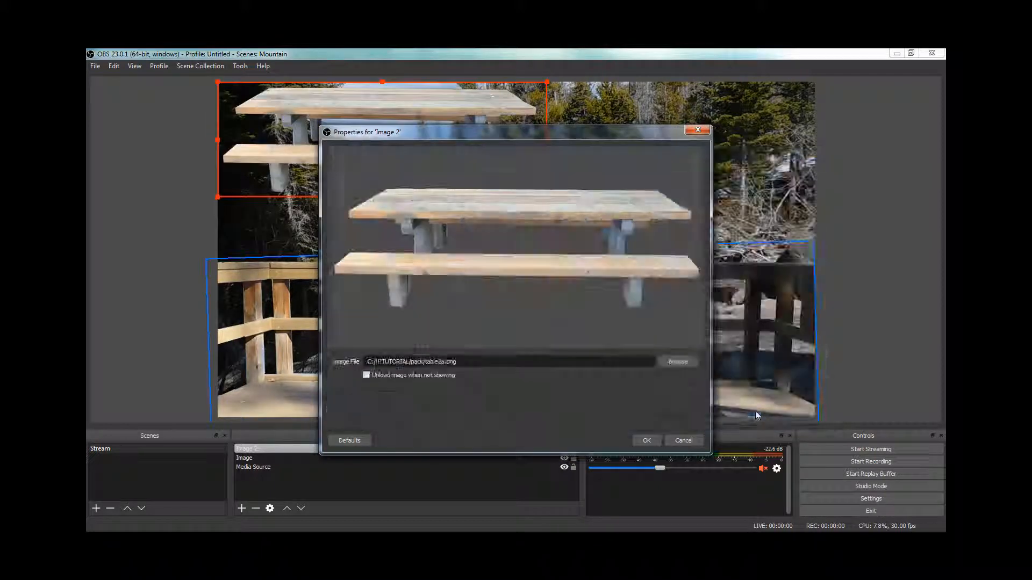
click(647, 441)
- Enlarge the picnic table and place it along the frame's bottom so only the tabletop shows, with its left end outside the frame
drag(392, 150, 399, 267)
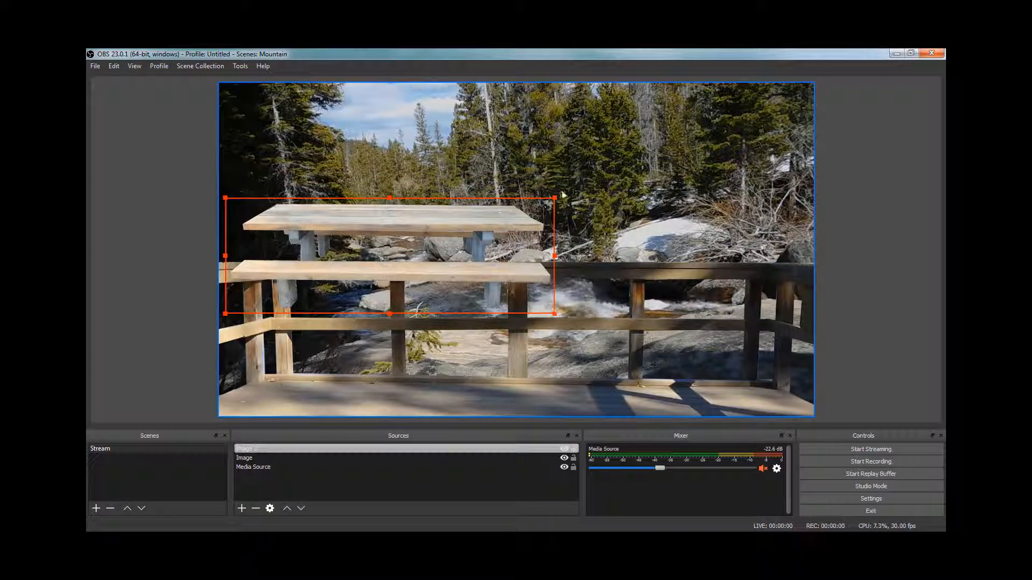
drag(555, 198, 796, 114)
drag(601, 171, 560, 422)
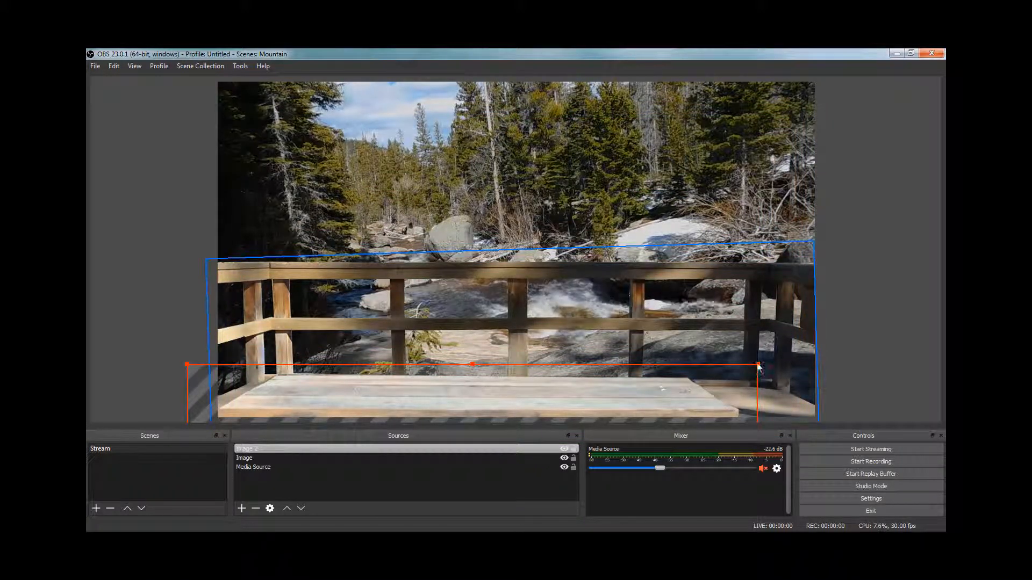
mouse_move(758, 365)
mouse_down()
mouse_move(772, 352)
mouse_move(765, 359)
mouse_up()
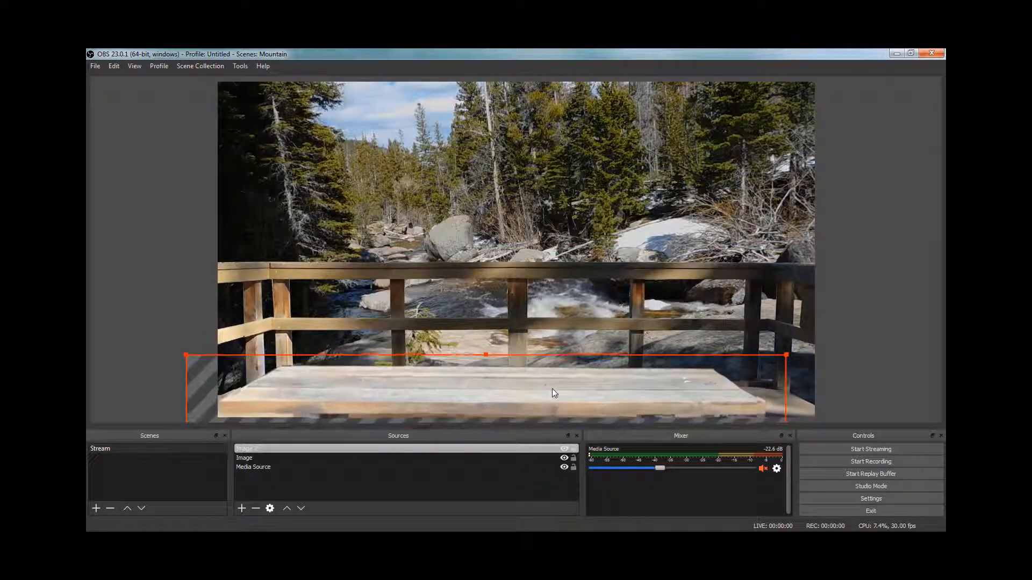
drag(553, 388, 493, 398)
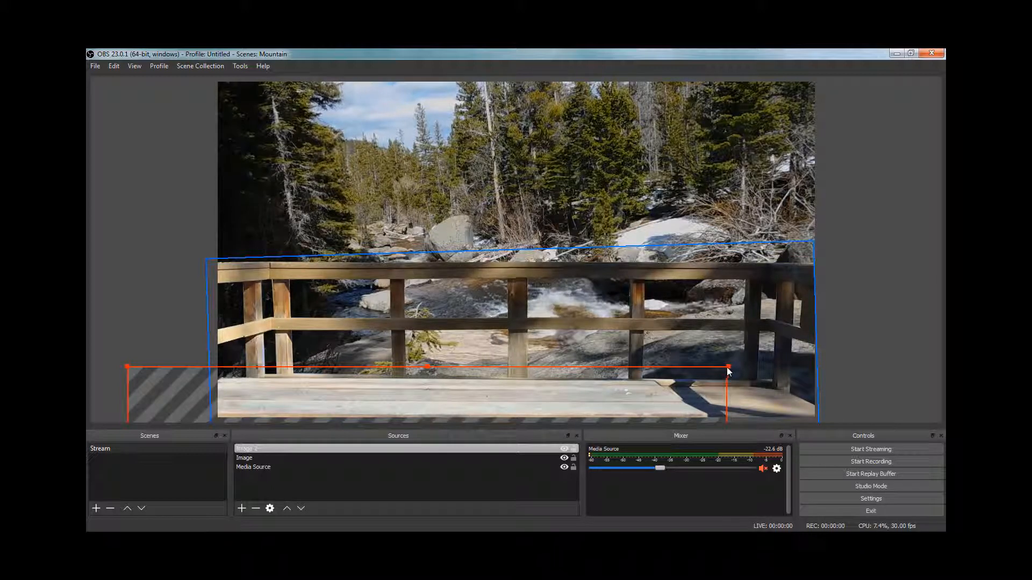
drag(727, 367, 780, 341)
drag(540, 382, 546, 395)
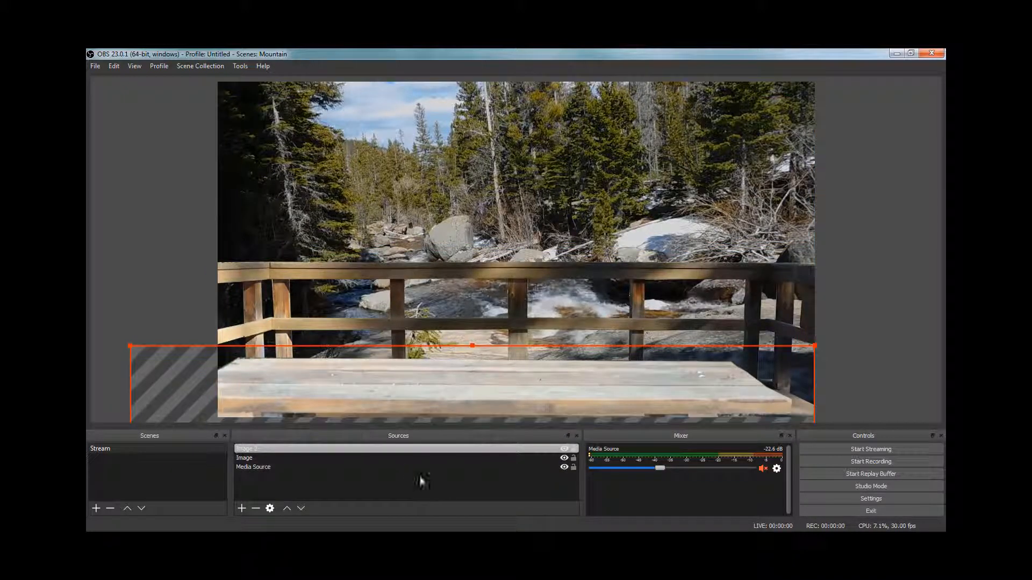
- Add a Color Correction filter with default values to the picnic table image
right_click(392, 450)
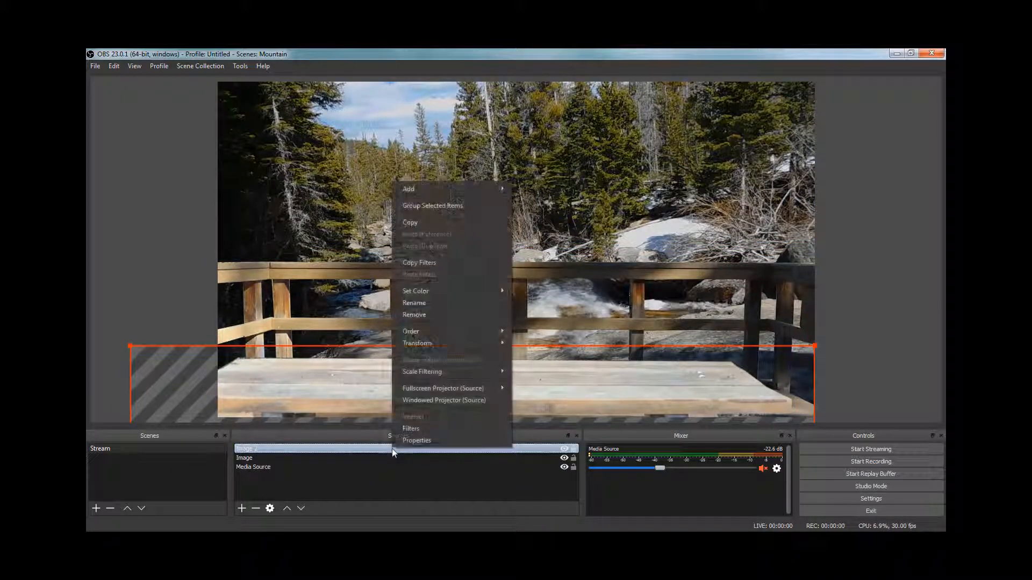
click(400, 427)
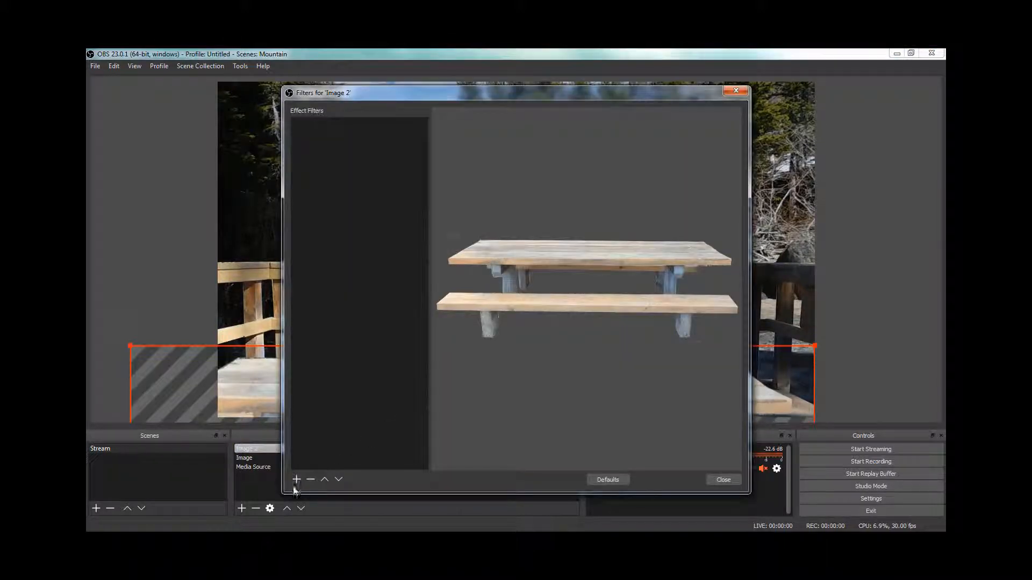
click(295, 480)
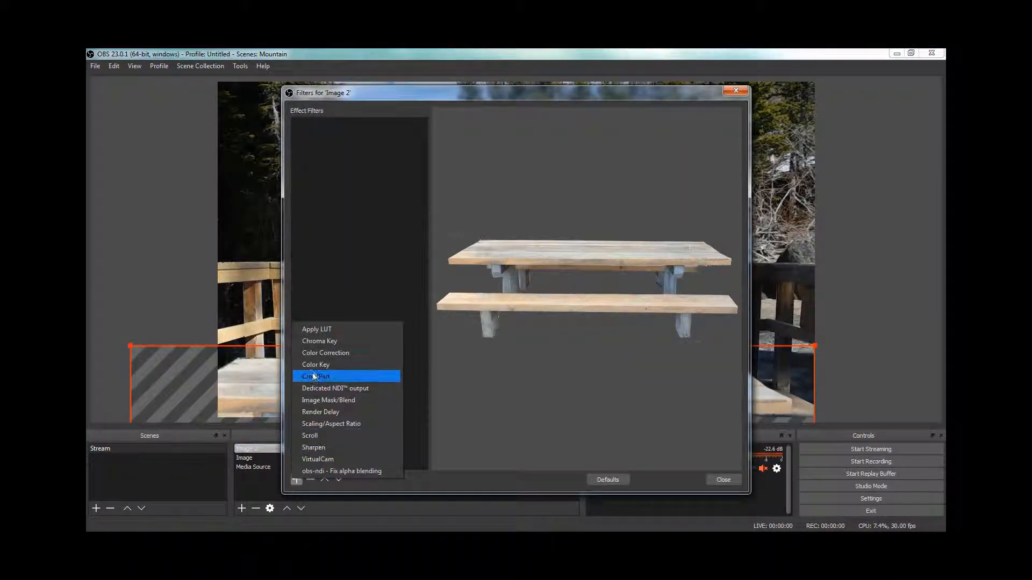
click(324, 354)
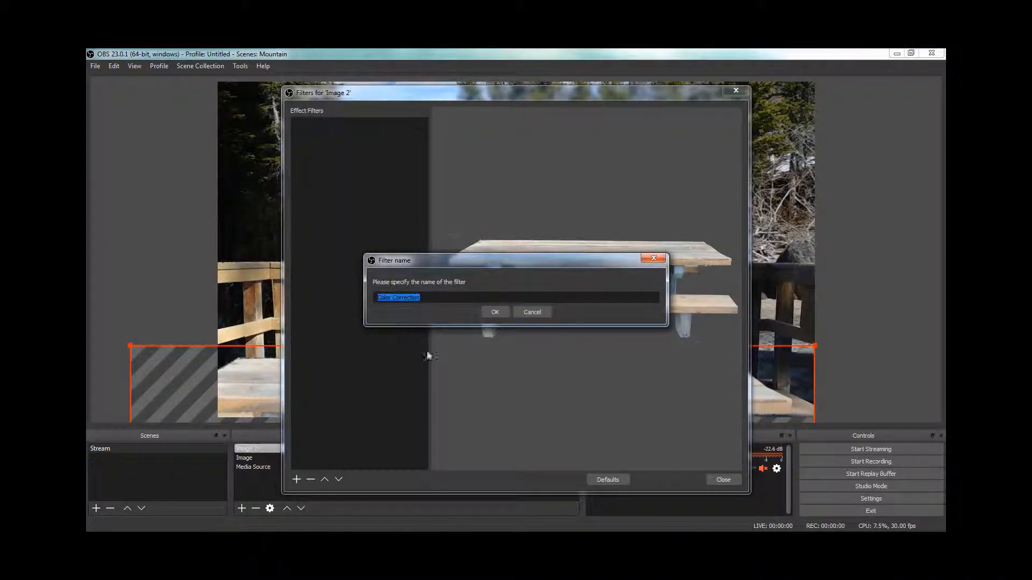
click(495, 312)
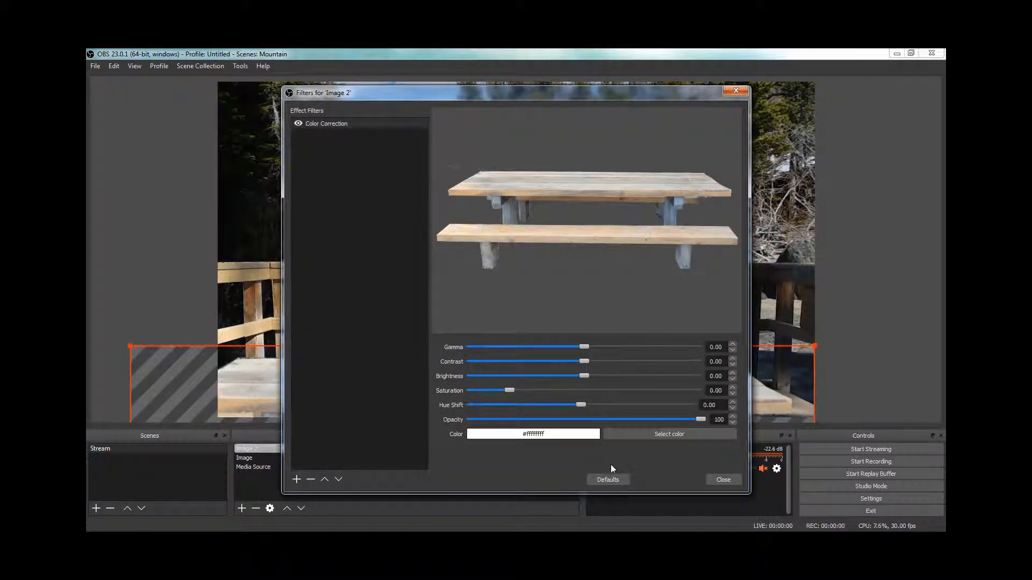
click(723, 480)
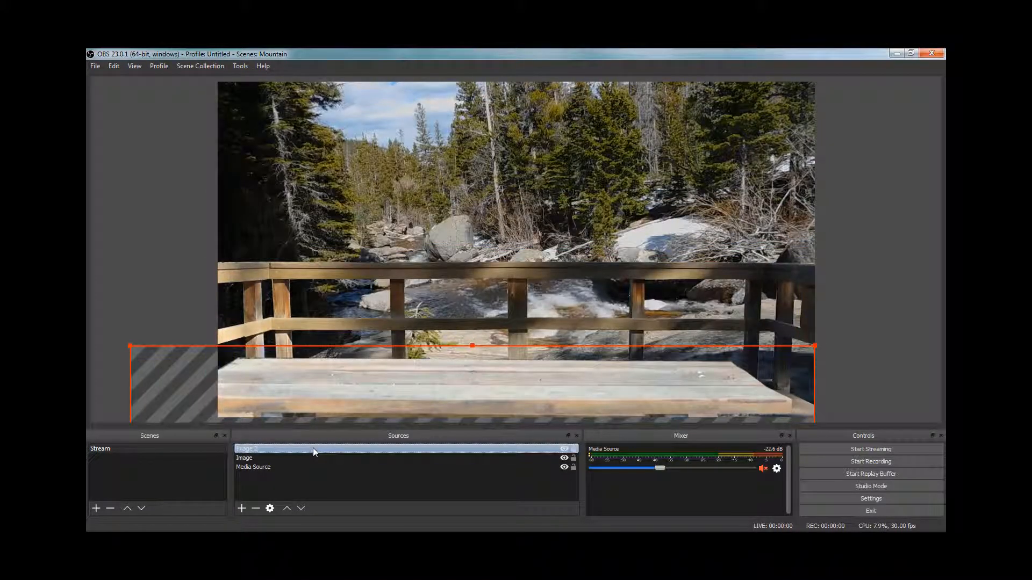
- Add a Crop/Pad filter with default values to the picnic table image
right_click(314, 449)
click(330, 429)
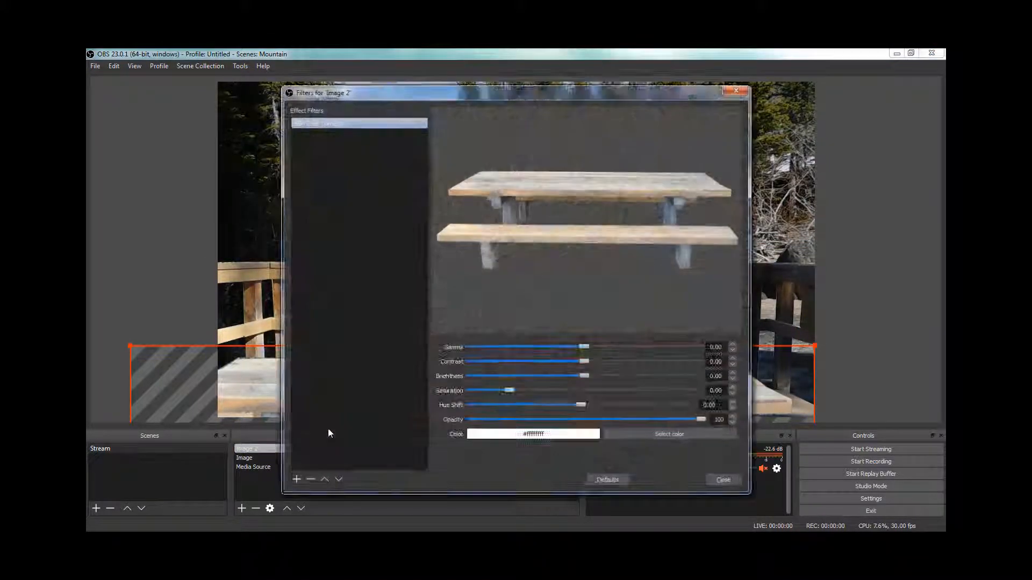
click(296, 479)
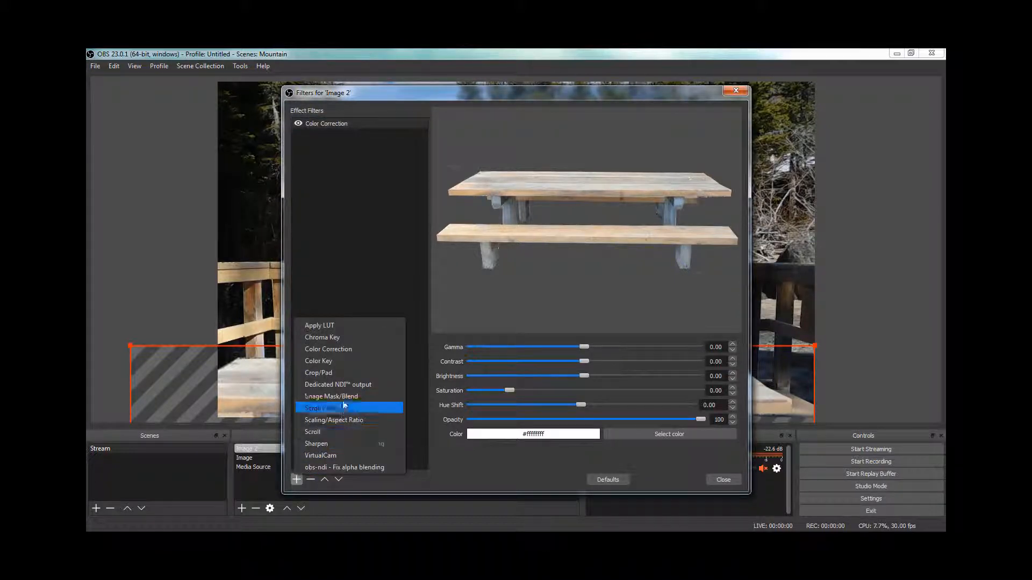
click(336, 373)
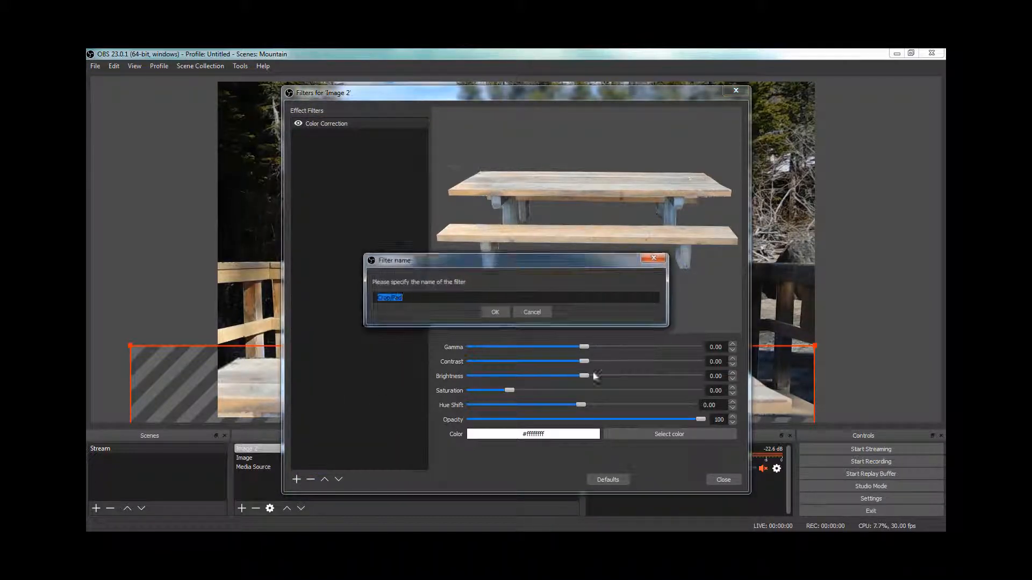
click(498, 311)
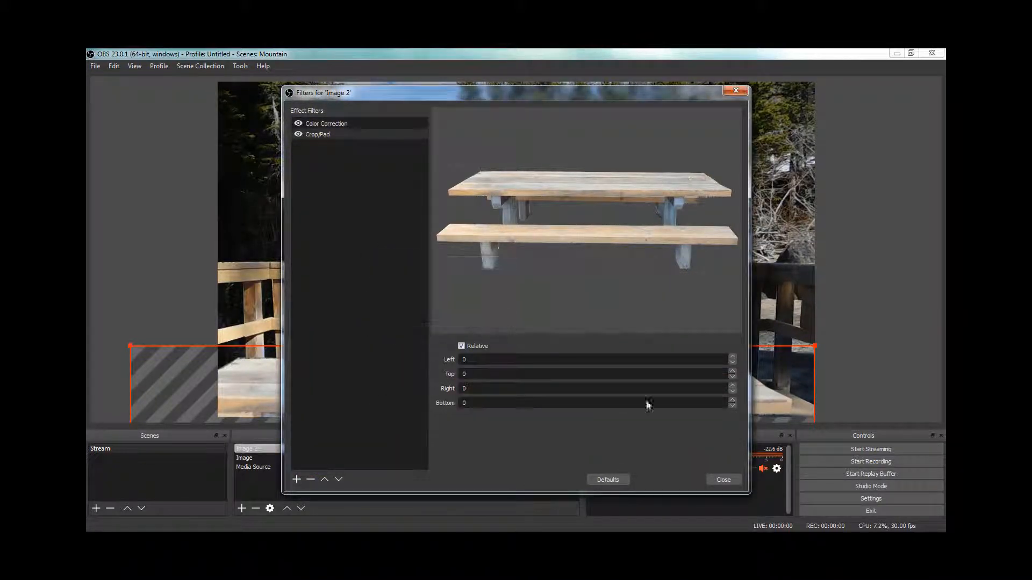
click(724, 479)
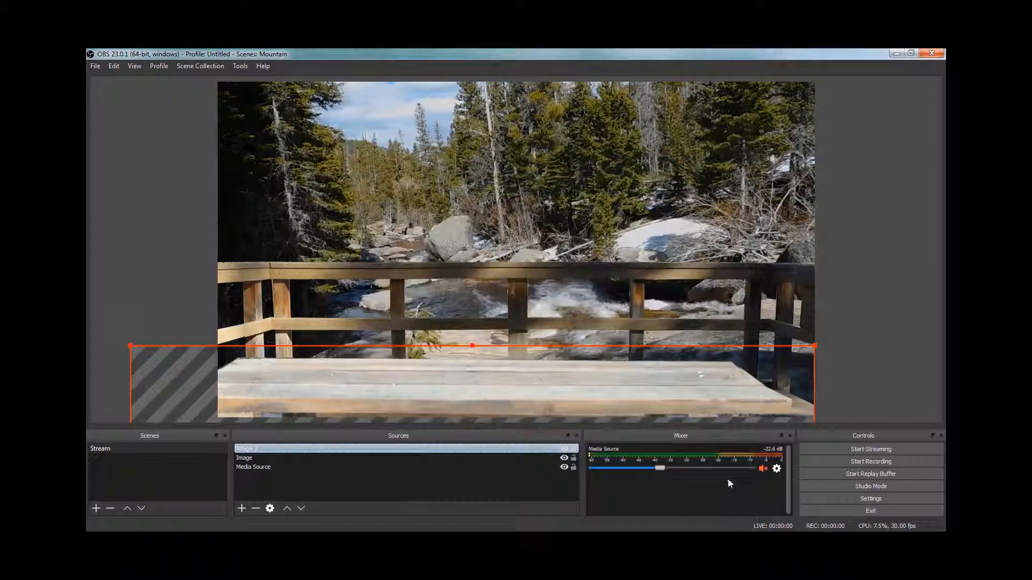
- Add a third Image source that uses the awn1 picture from the pack folder
click(253, 467)
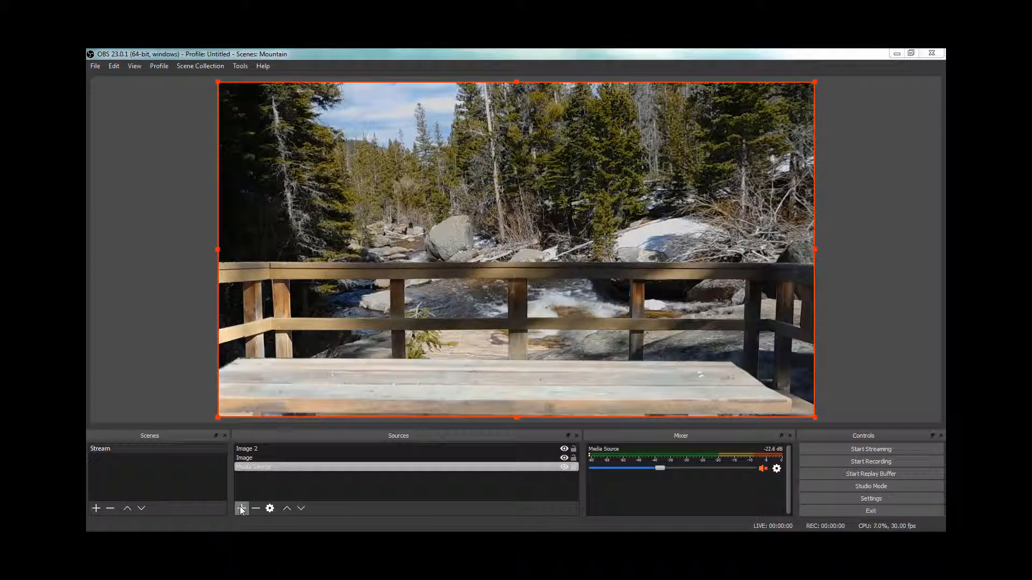
click(243, 508)
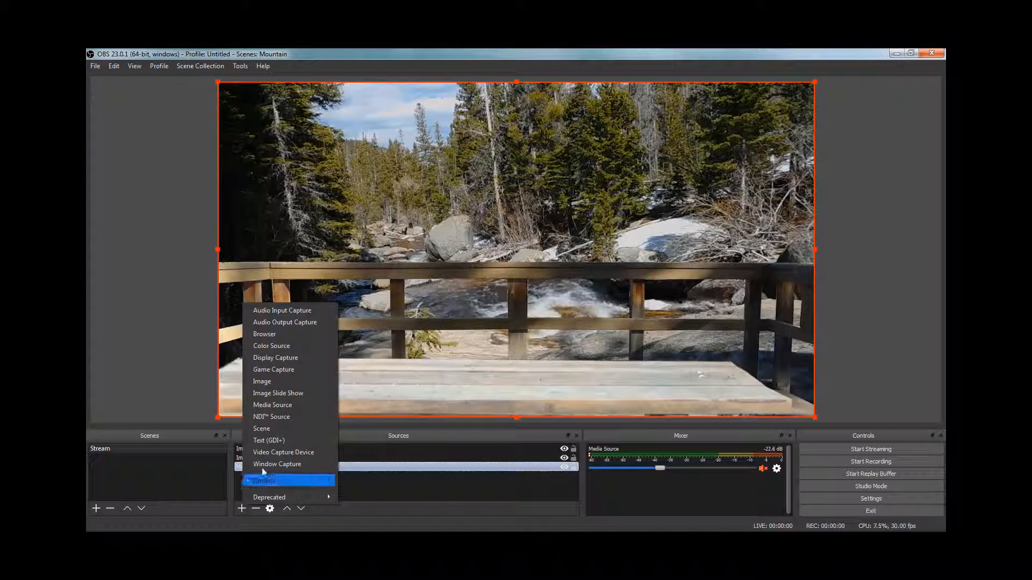
click(273, 382)
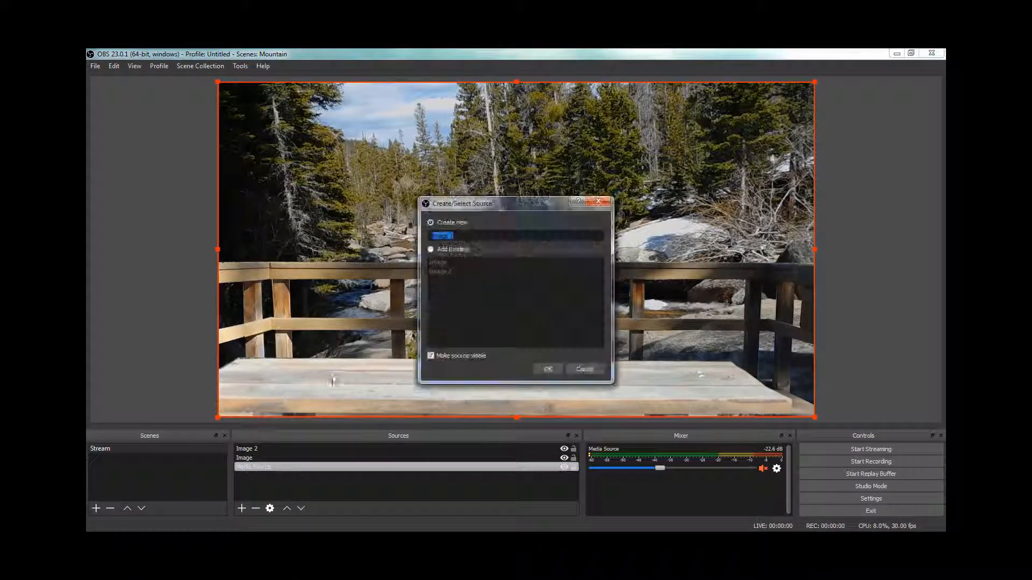
click(545, 369)
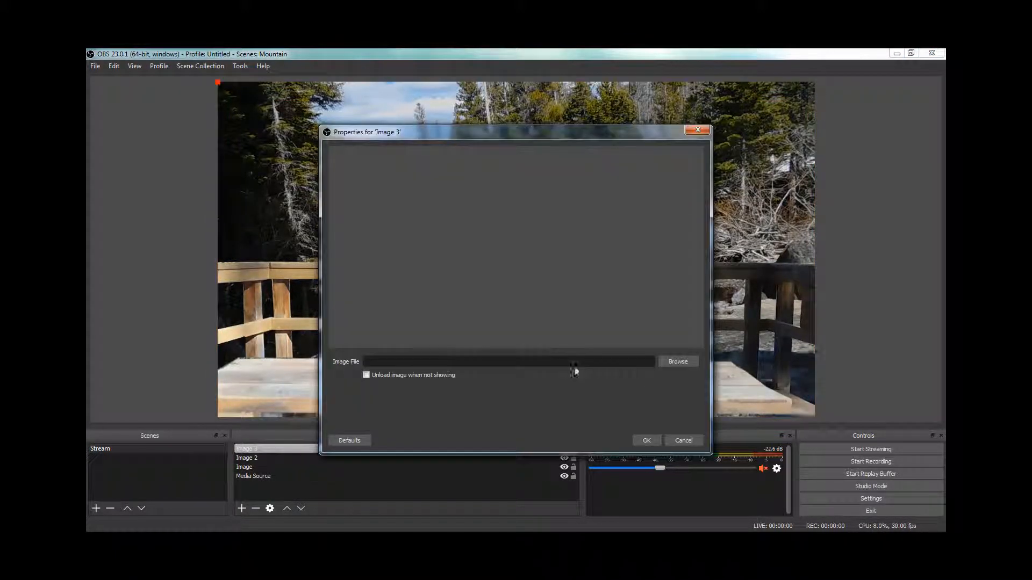
click(675, 361)
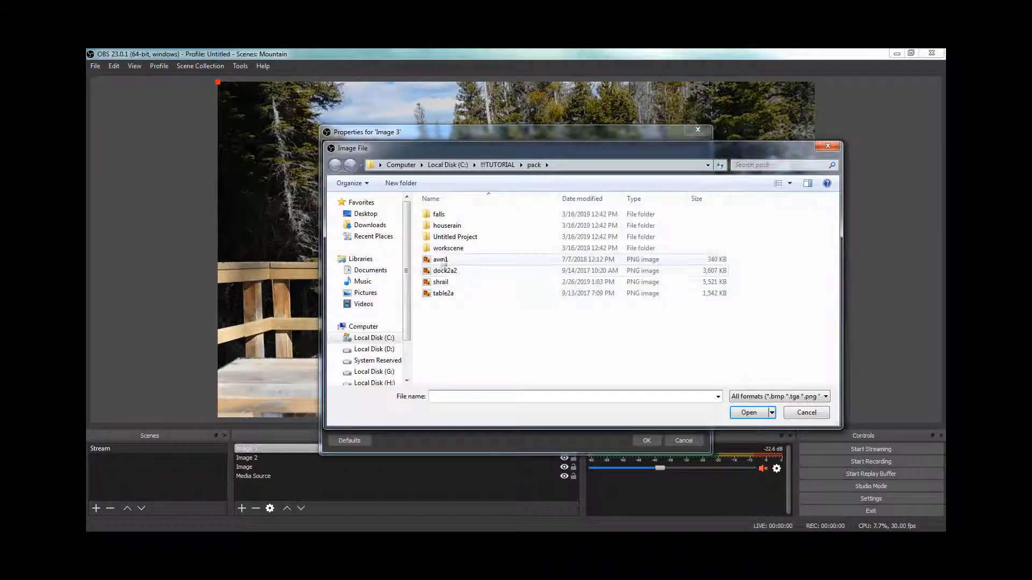
click(735, 418)
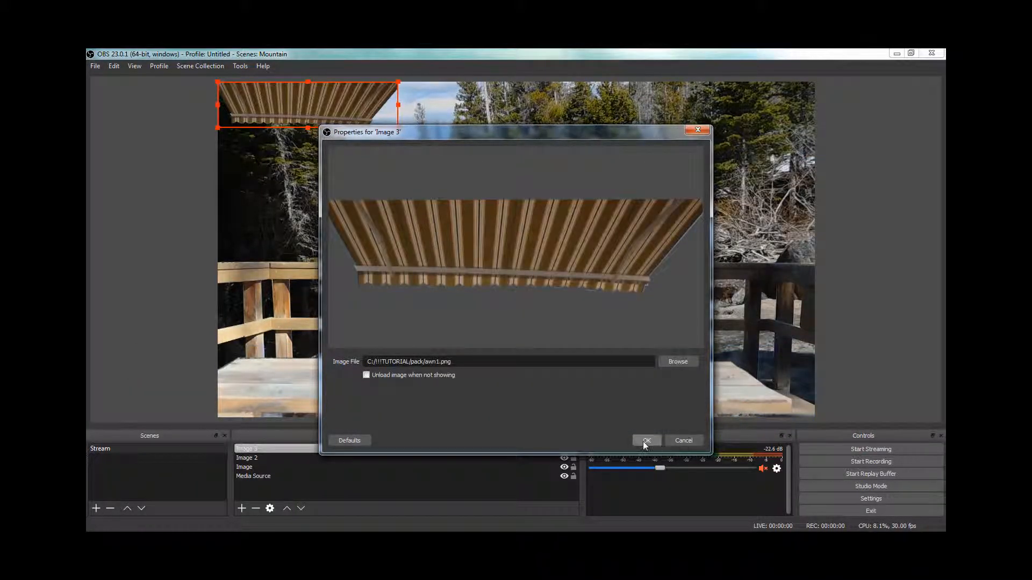
click(645, 440)
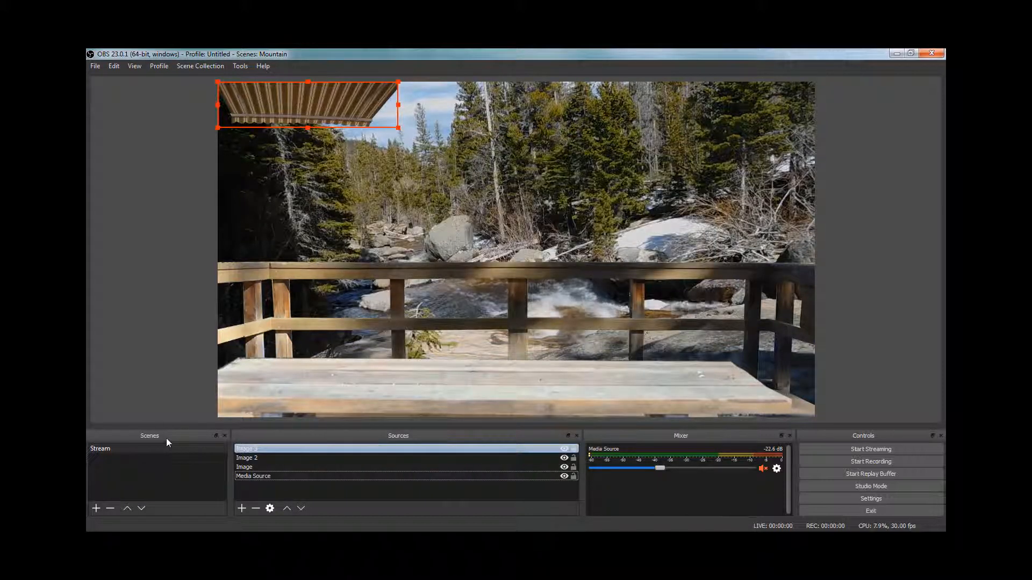
- Fit the awning image to the screen, widen it, and raise it so the canopy spans the frame's top edge
right_click(322, 449)
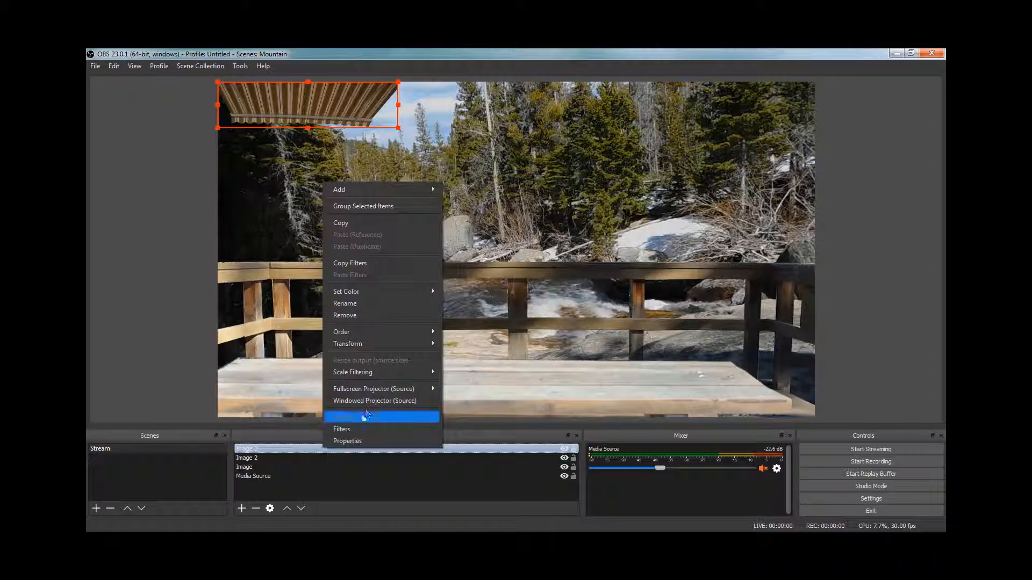
mouse_move(353, 345)
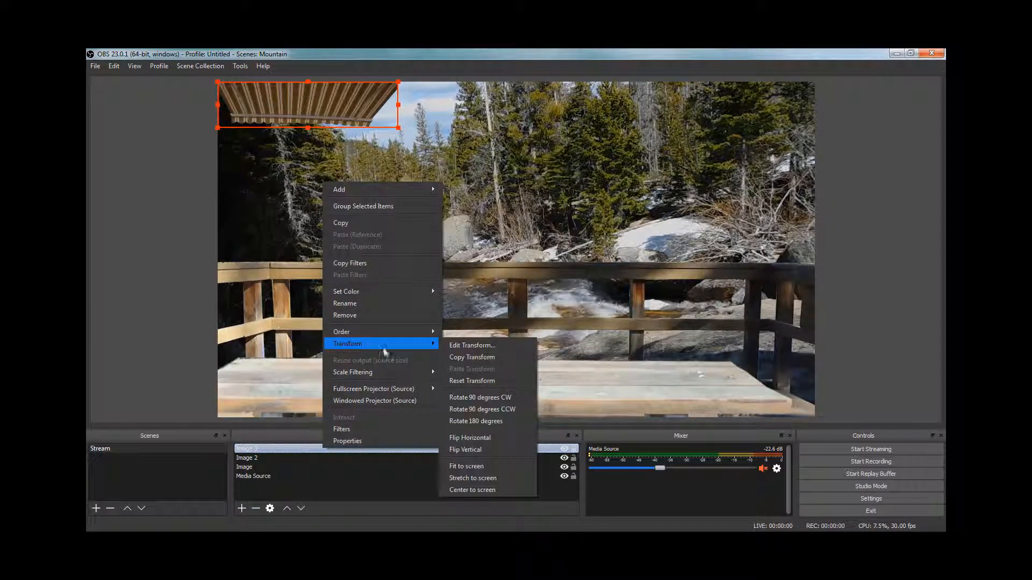
click(485, 465)
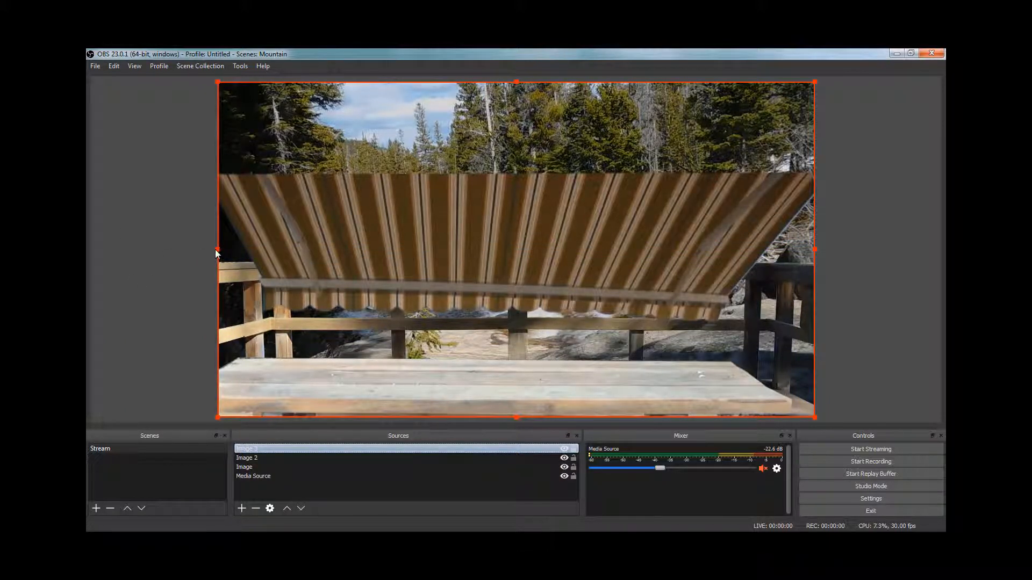
drag(215, 249, 150, 259)
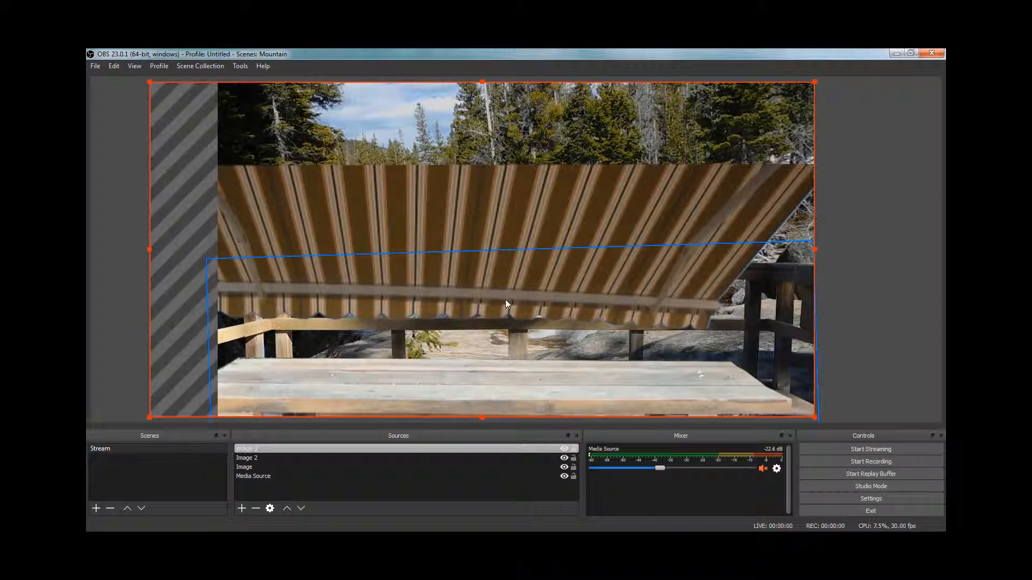
drag(505, 299, 537, 164)
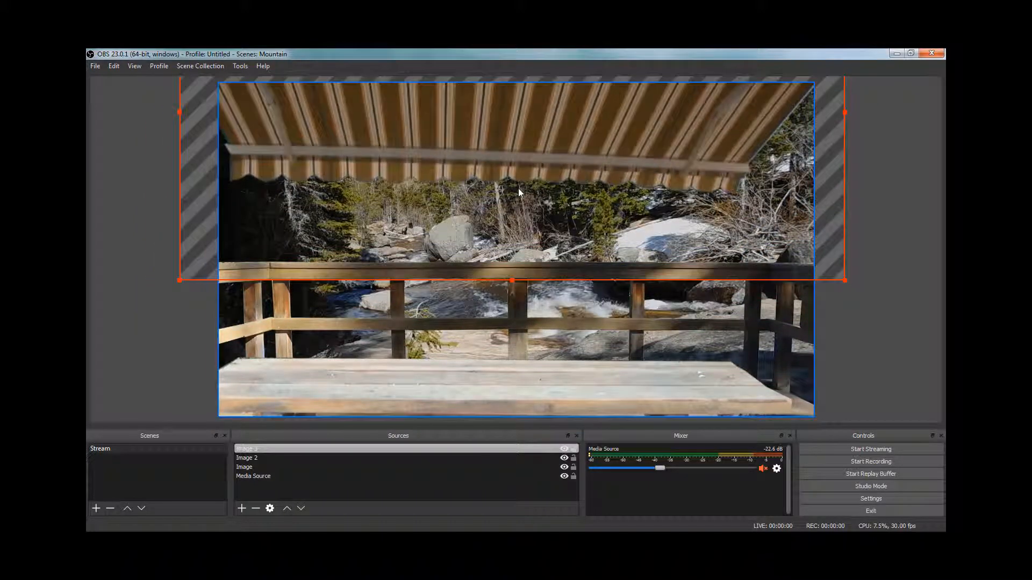
right_click(445, 450)
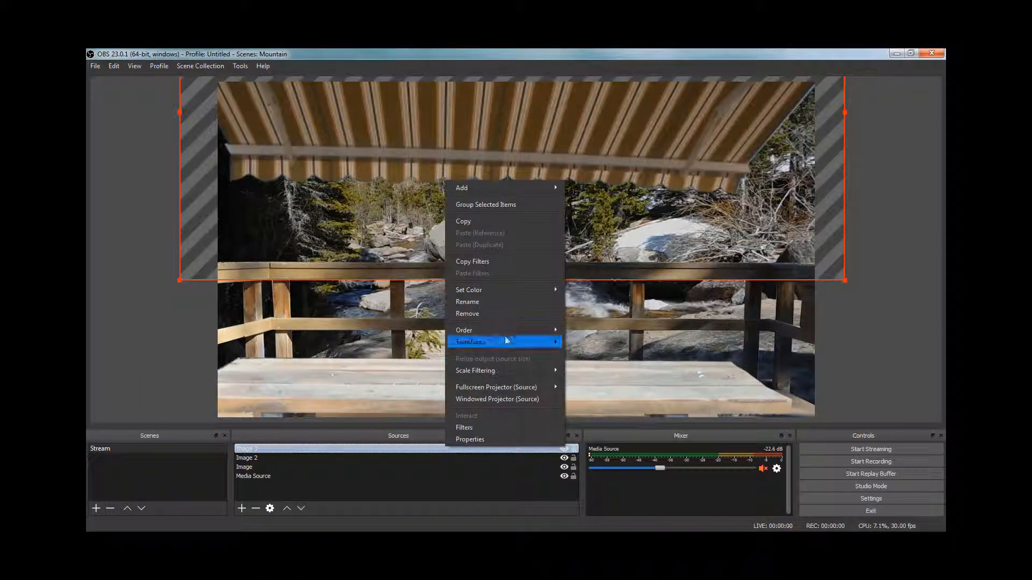
mouse_move(525, 348)
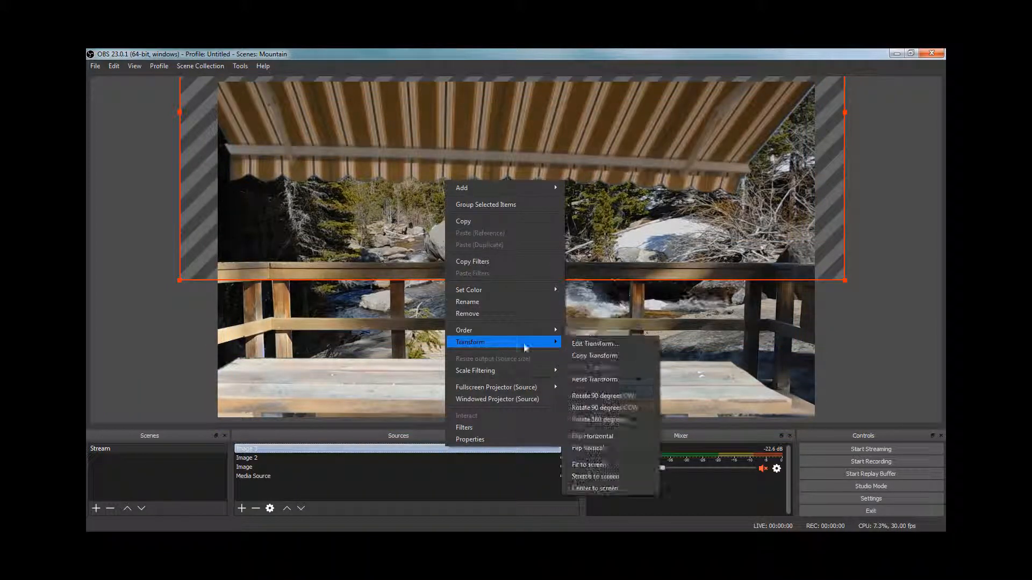
click(584, 357)
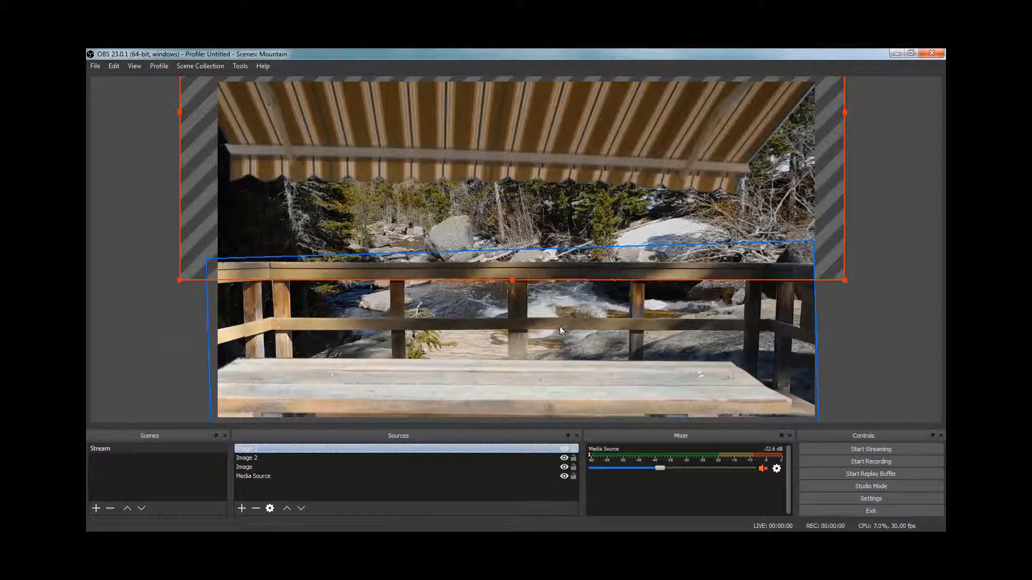
- Rotate the awning image counterclockwise by setting its transform rotation to about -2.4 degrees
right_click(374, 452)
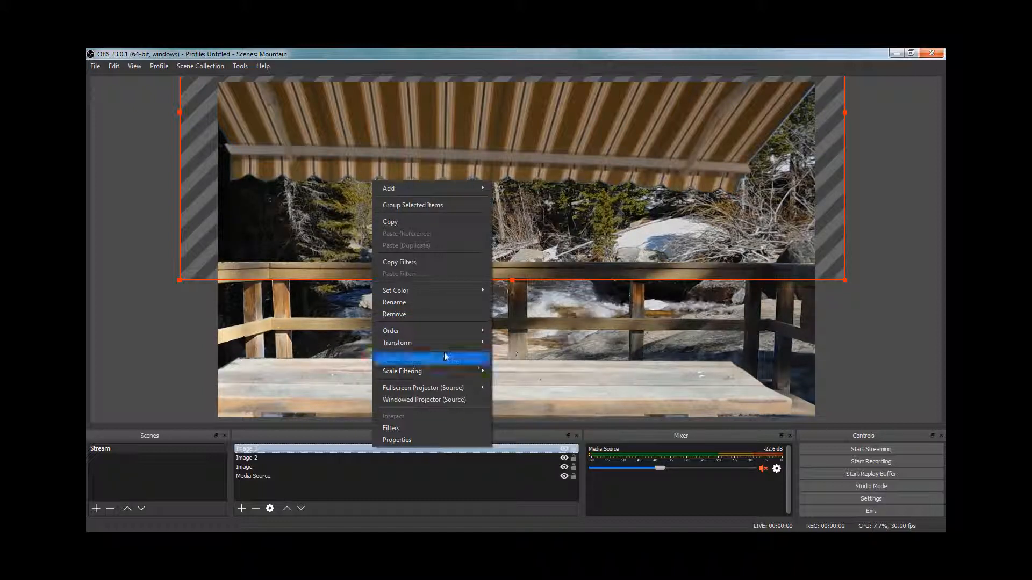
mouse_move(473, 344)
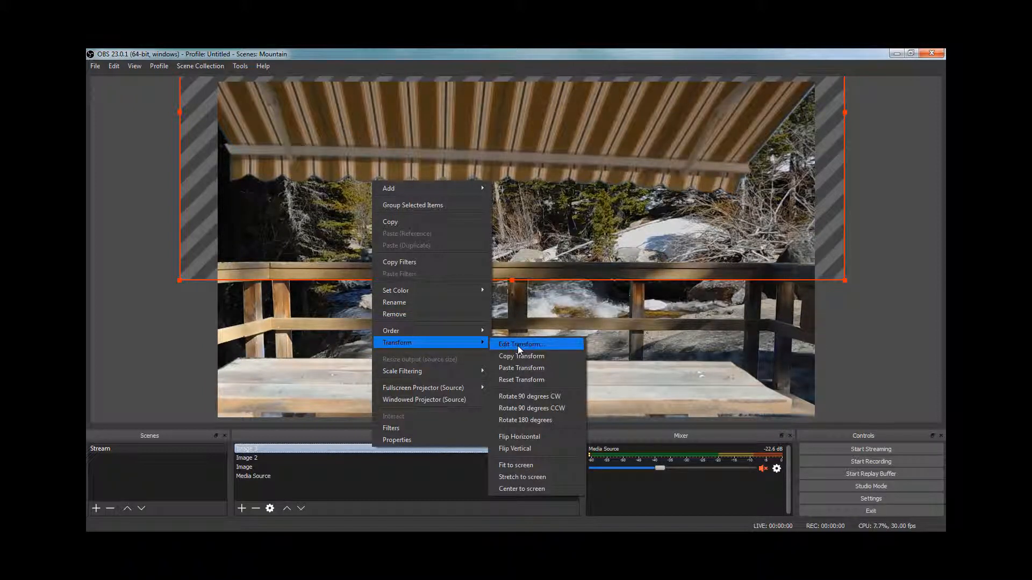
click(519, 346)
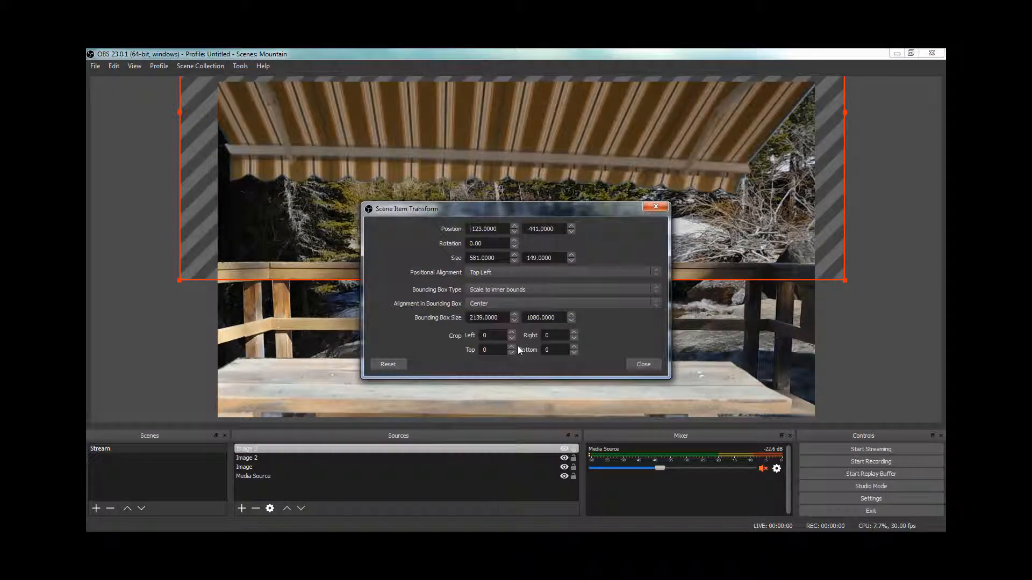
click(514, 247)
click(514, 246)
click(513, 246)
click(513, 247)
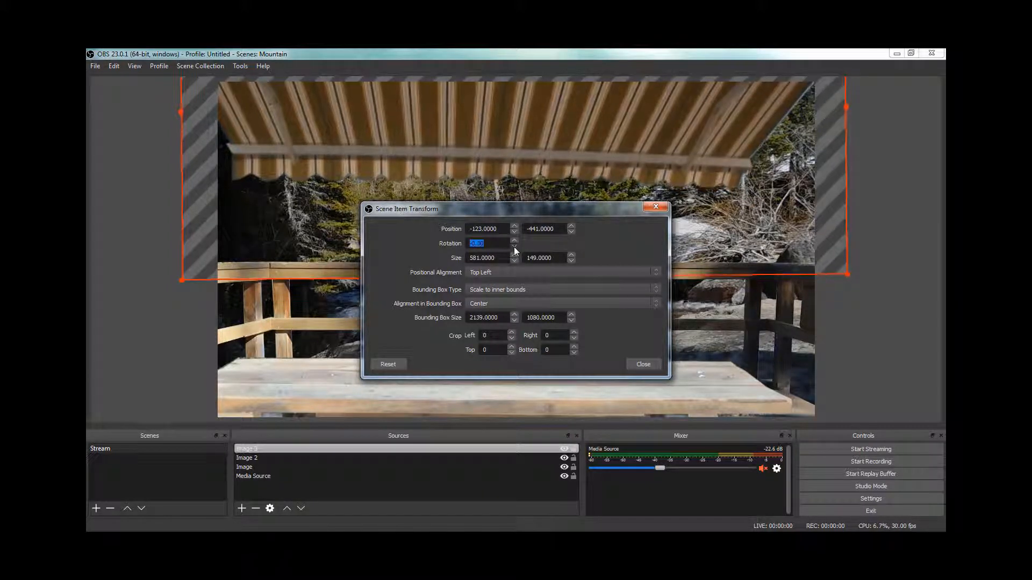
click(514, 247)
click(513, 247)
click(514, 246)
click(514, 247)
click(513, 246)
click(514, 247)
click(514, 246)
click(514, 247)
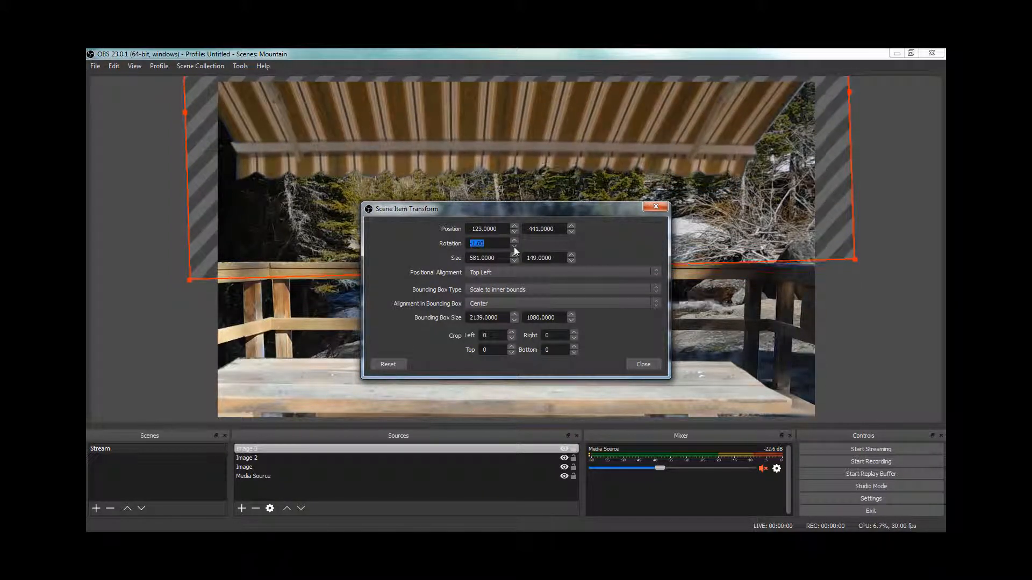
click(514, 246)
click(514, 247)
click(513, 247)
click(514, 247)
click(514, 247)
click(514, 247)
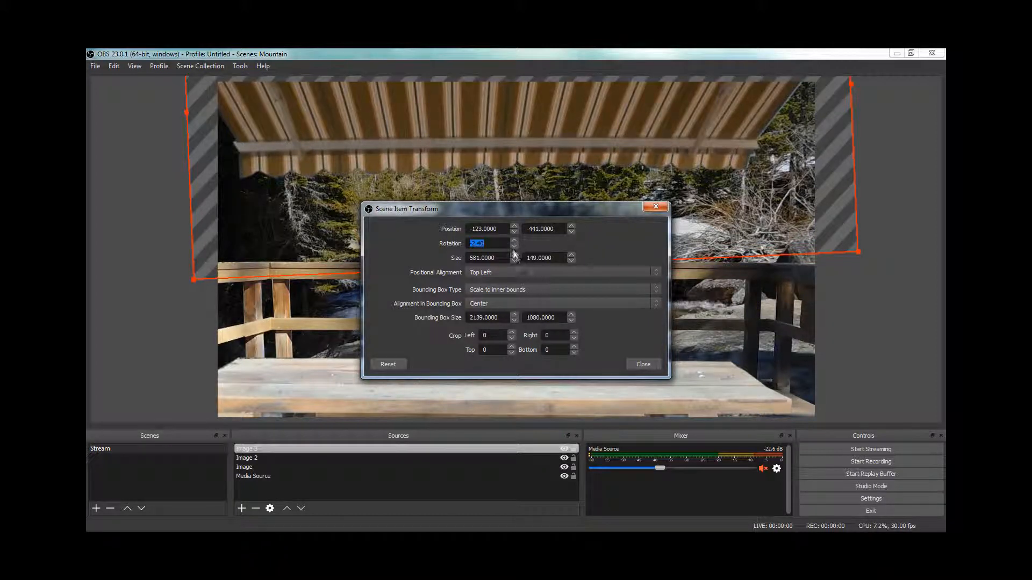
click(643, 364)
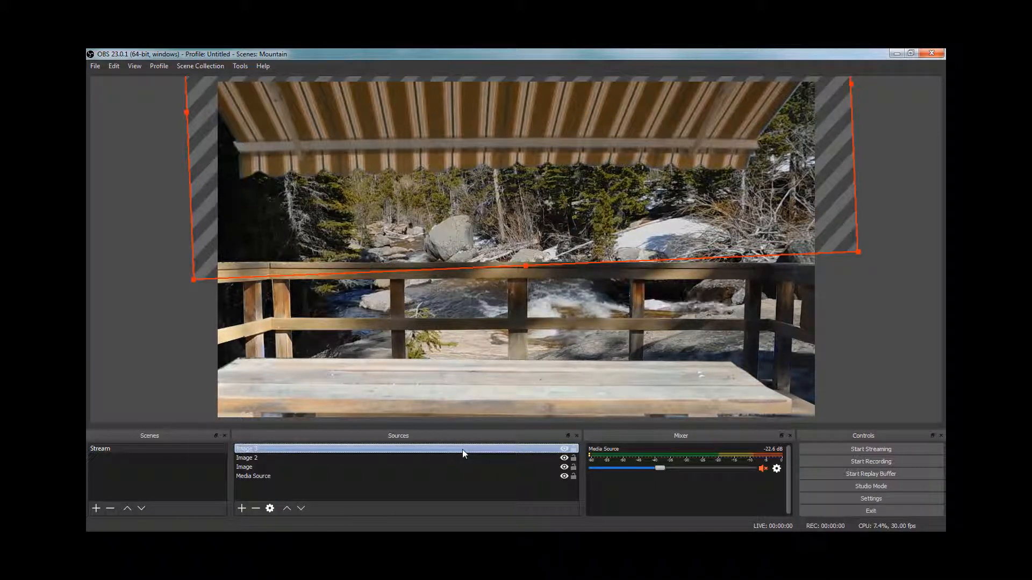
- Add a Color Correction filter with the default name to the awning image
right_click(384, 449)
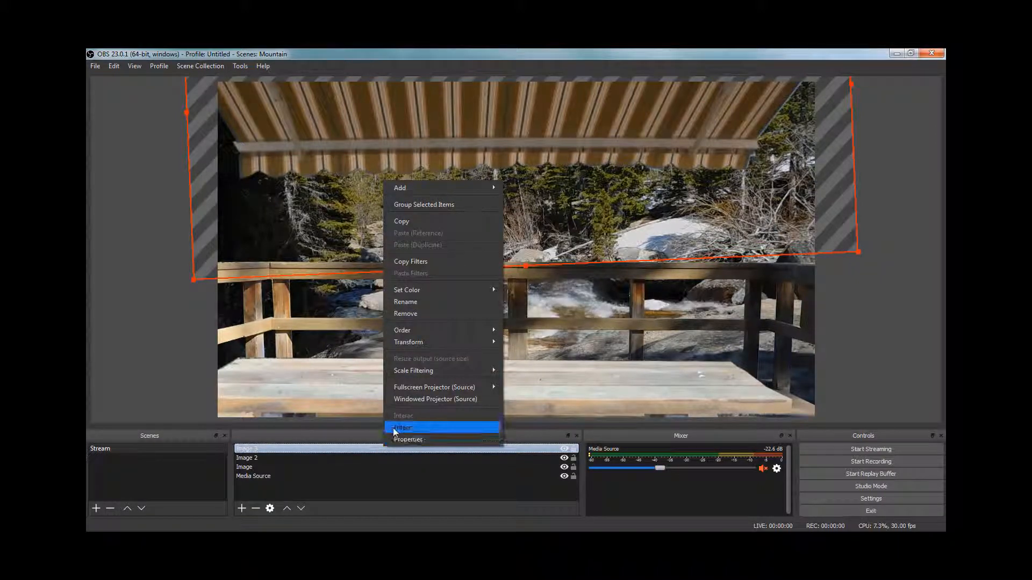
click(393, 427)
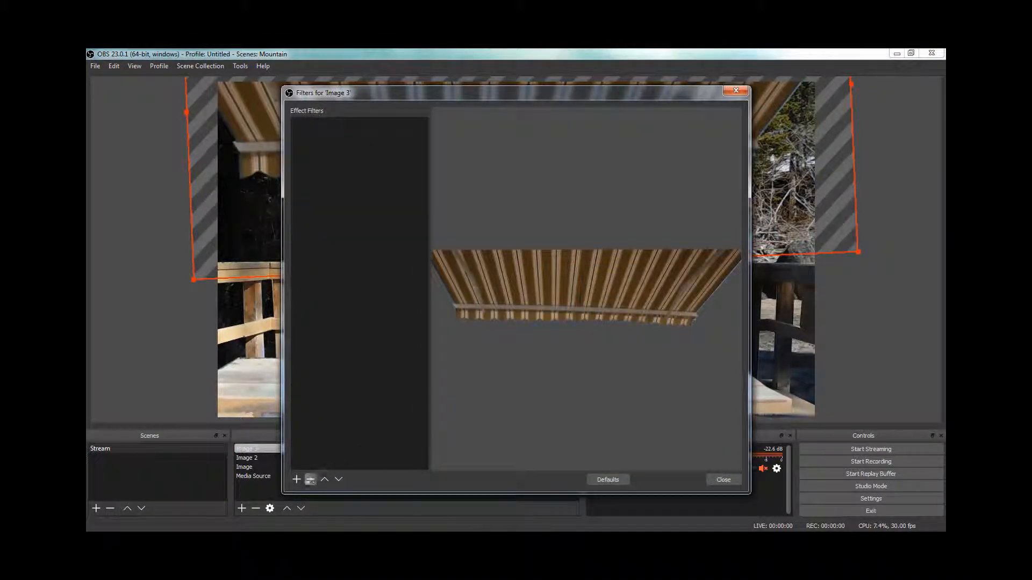
click(296, 479)
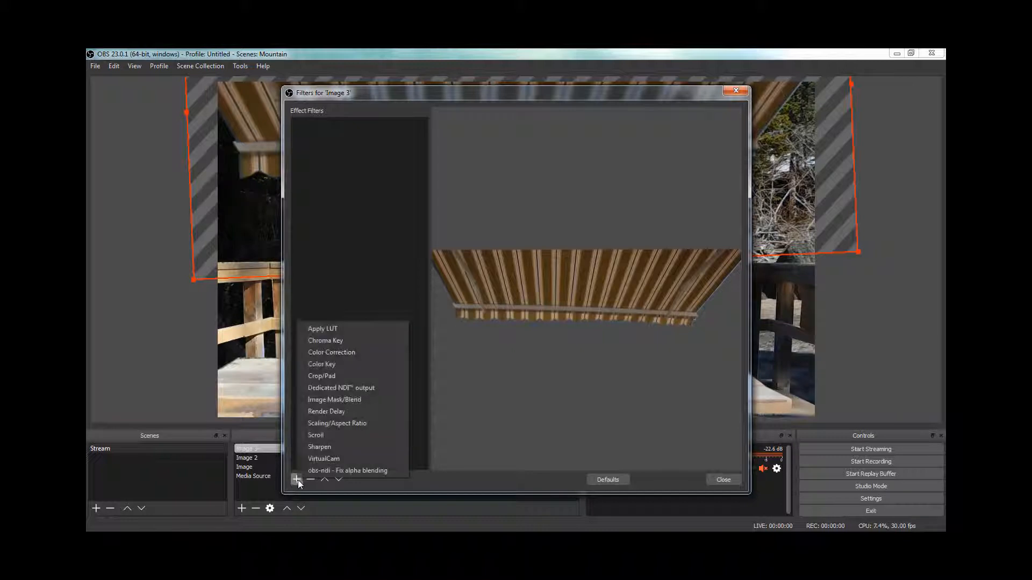
click(355, 352)
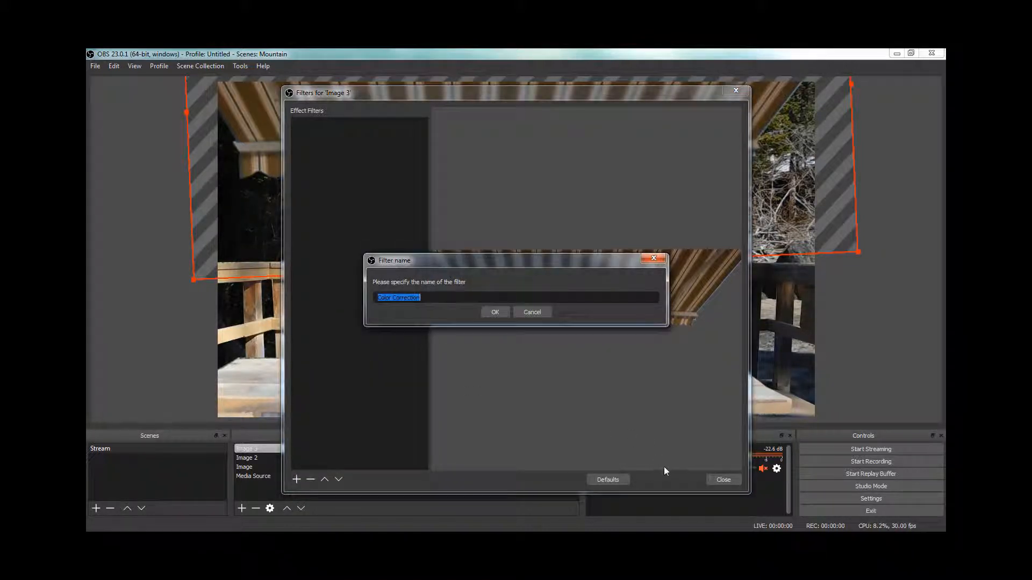
click(495, 313)
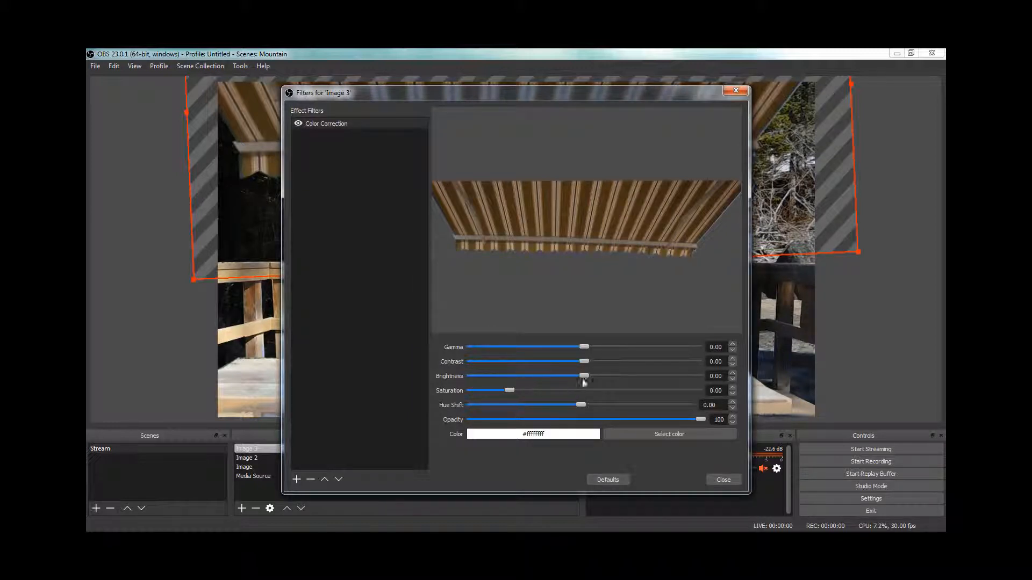
- Darken the awning by setting its color correction brightness to -0.11 and contrast to 0.13
drag(585, 373, 573, 374)
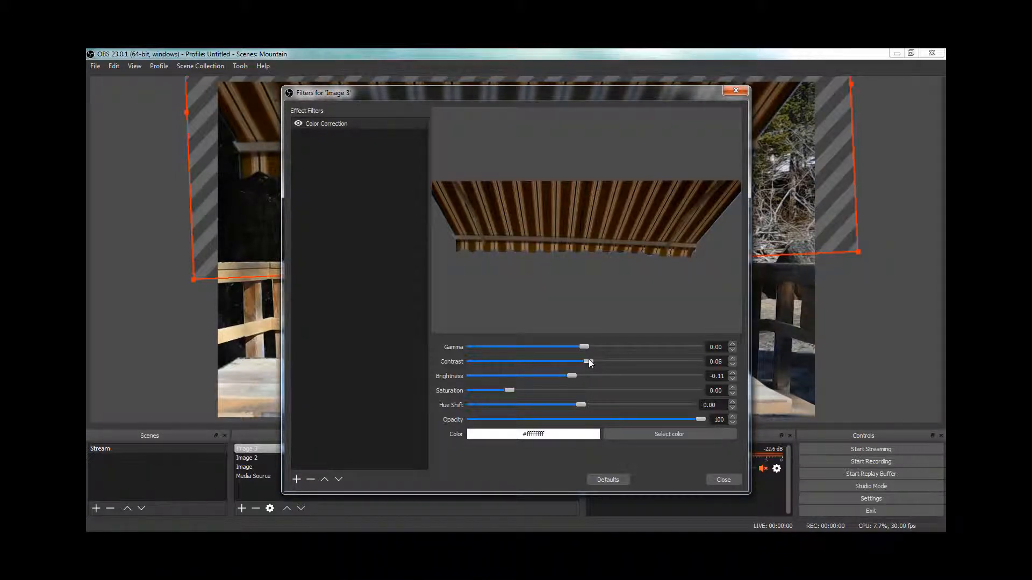
drag(591, 360, 591, 360)
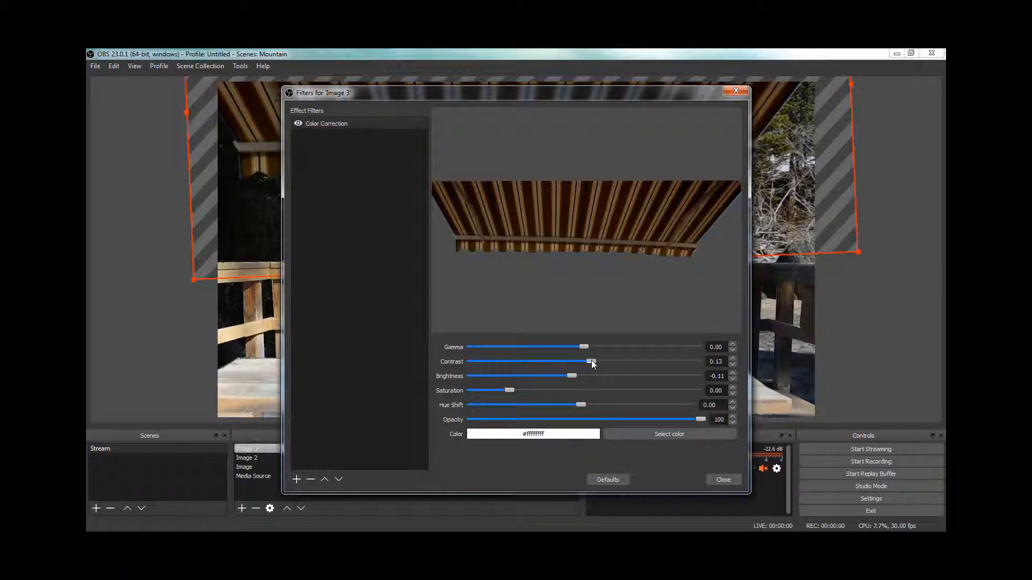
click(724, 479)
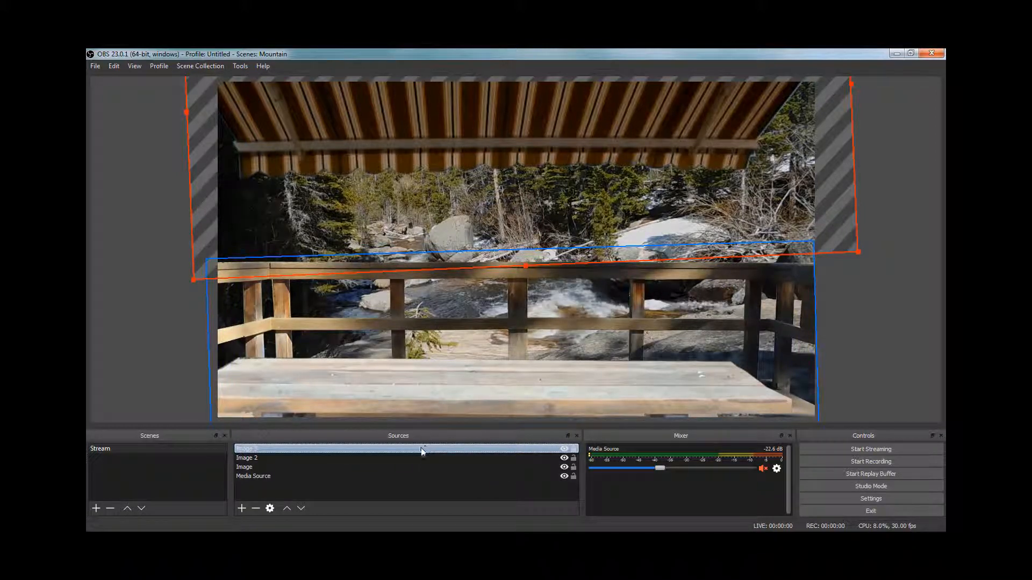
- Hide the railing image and toggle the picnic table image off and on to identify its source
click(565, 454)
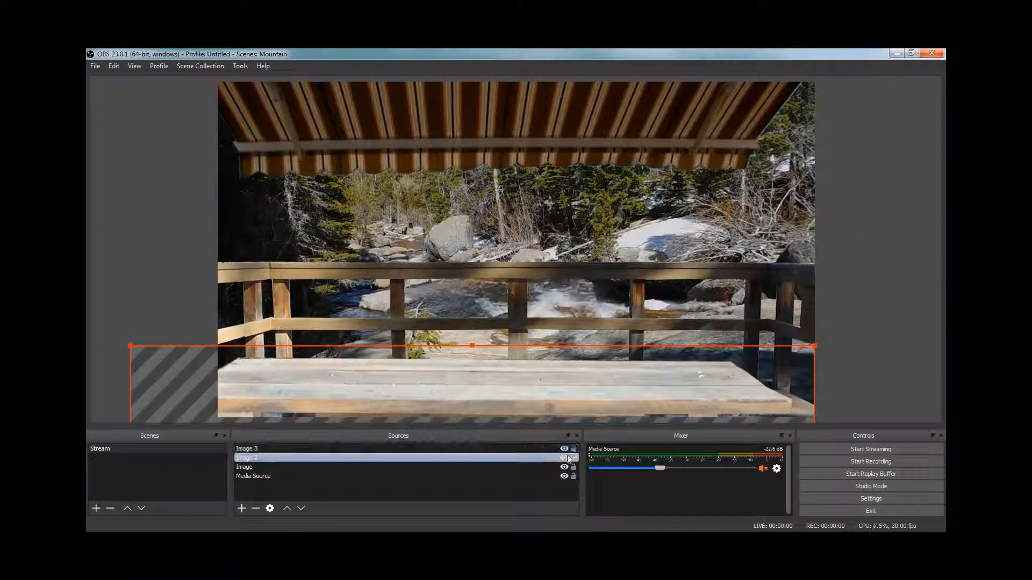
click(564, 467)
click(558, 465)
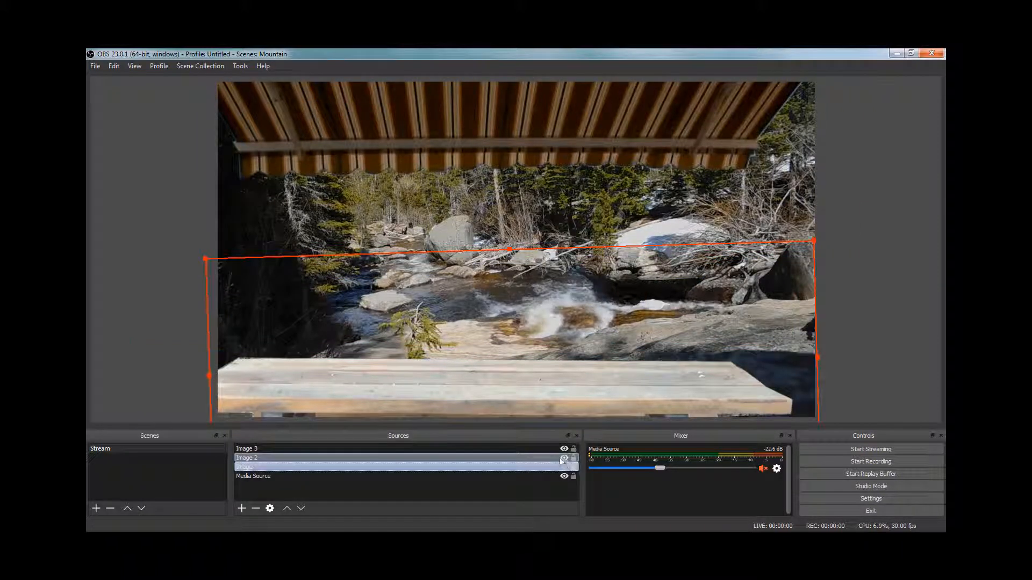
click(567, 459)
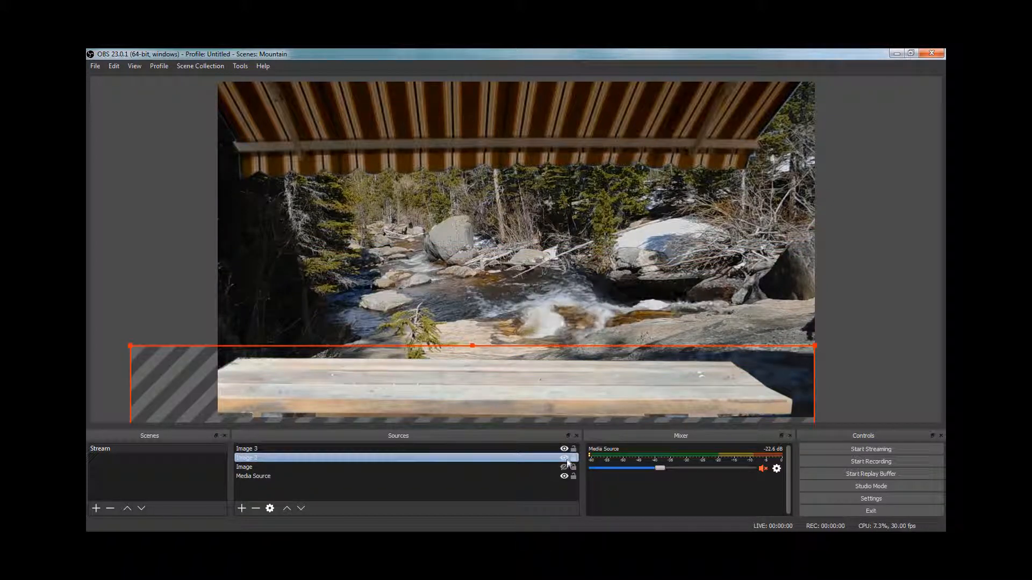
click(565, 457)
click(565, 457)
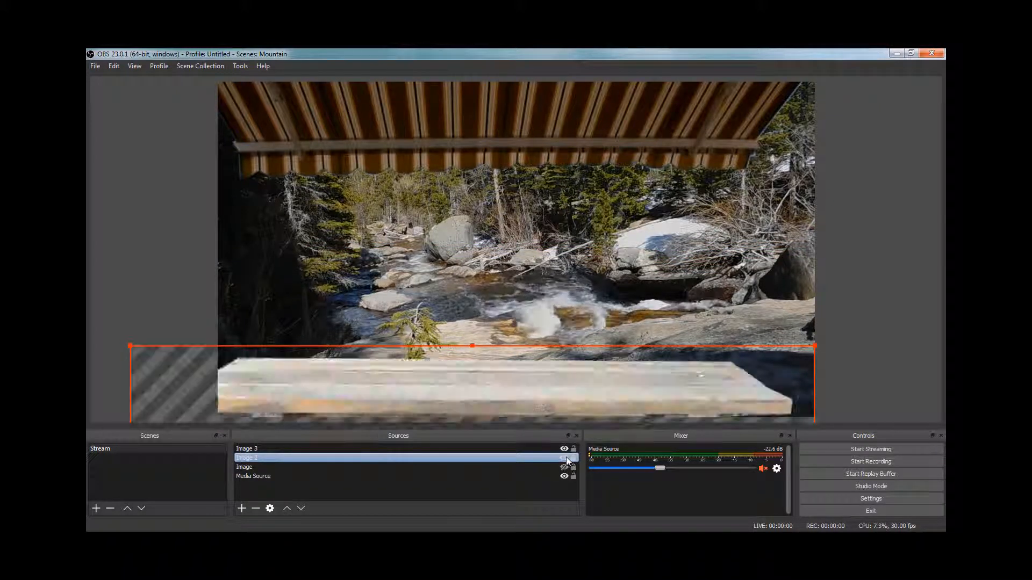
- Darken the picnic table by setting its color correction brightness to -0.32 and contrast to 0.14, and show the railing image again
right_click(501, 457)
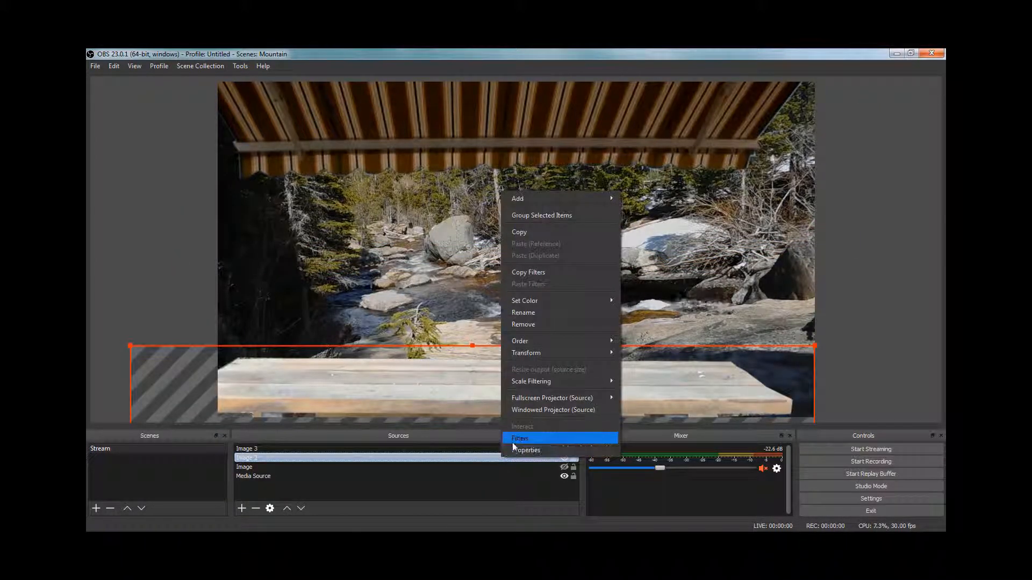
click(515, 439)
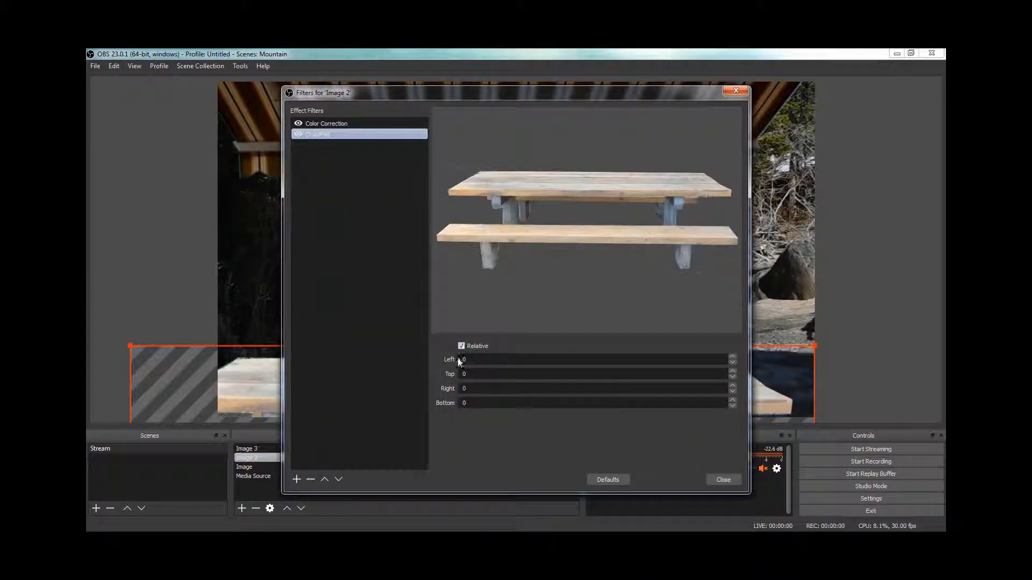
click(339, 125)
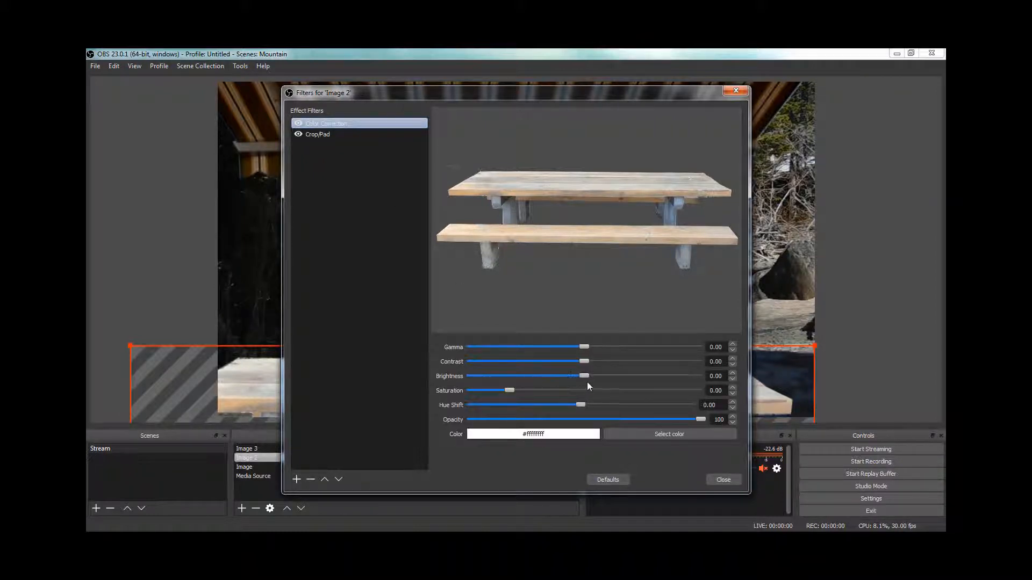
drag(584, 375, 548, 382)
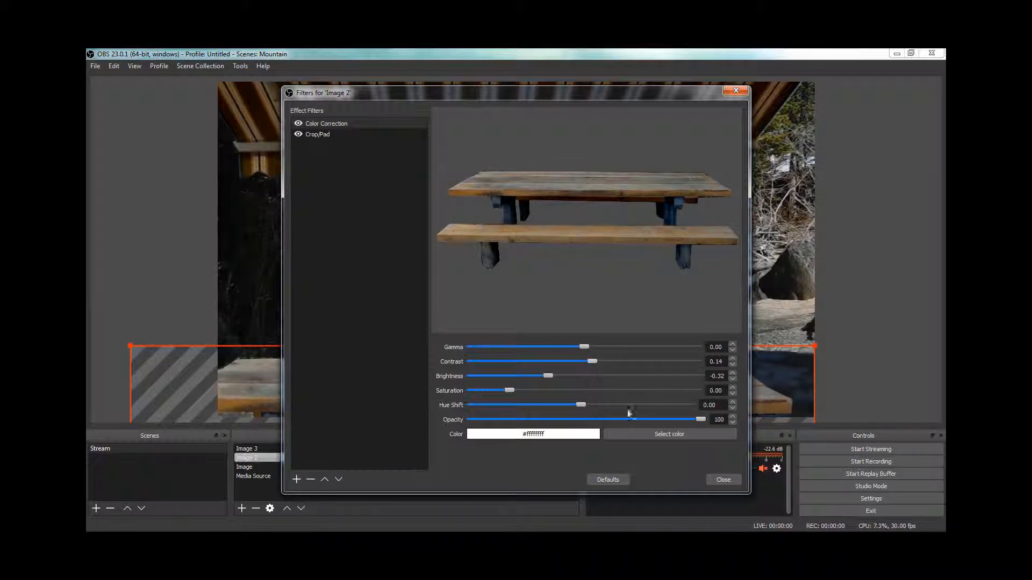
click(719, 479)
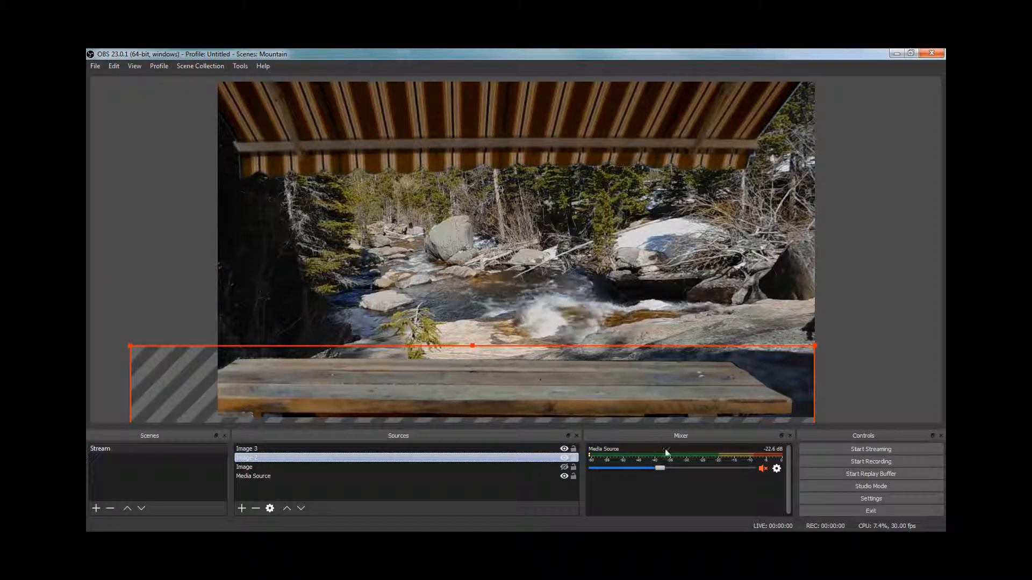
click(564, 467)
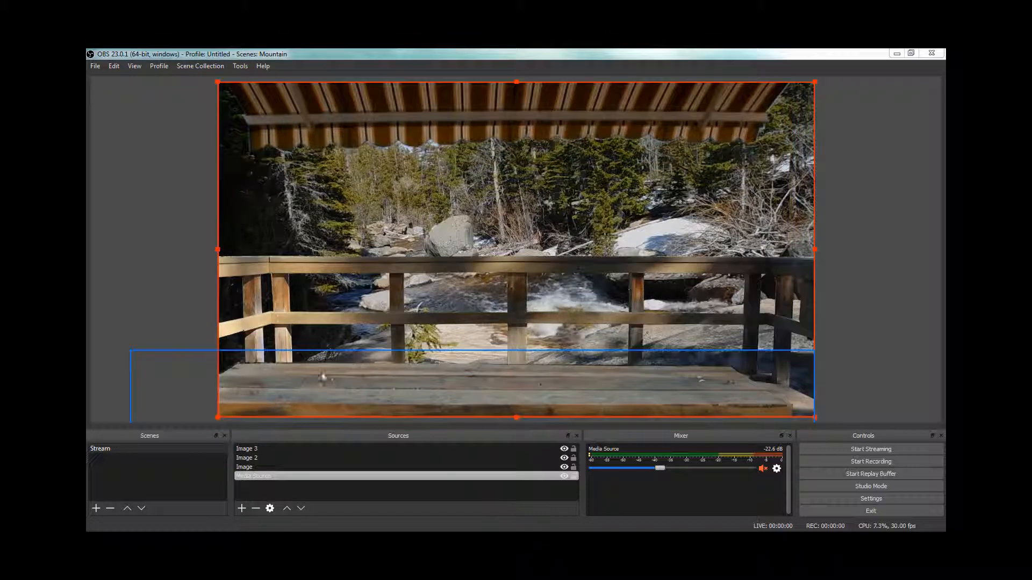
- Add a Video Capture Device source with the default name, using the USB3.0 Capture Video device and its default settings
click(243, 510)
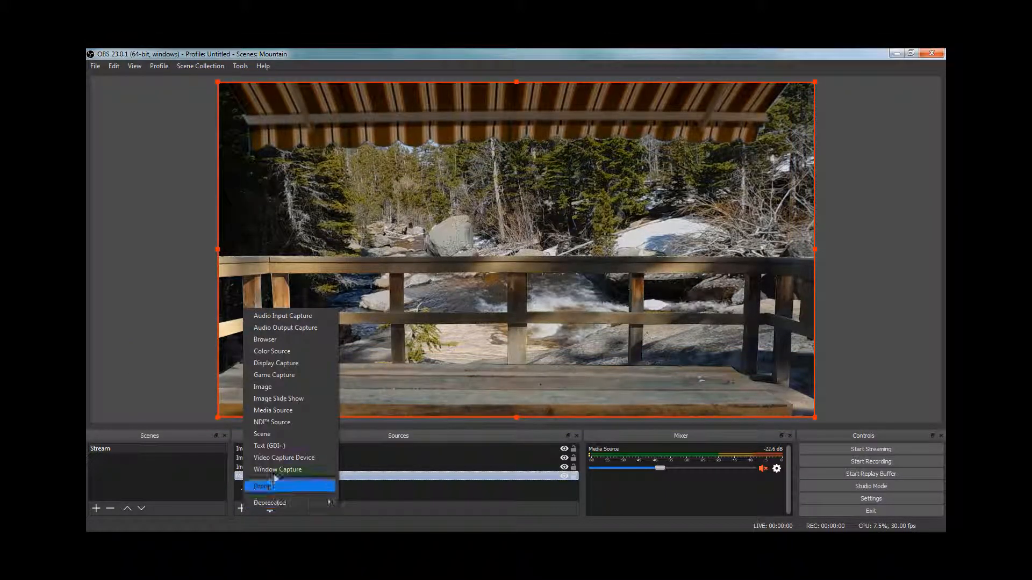
click(301, 456)
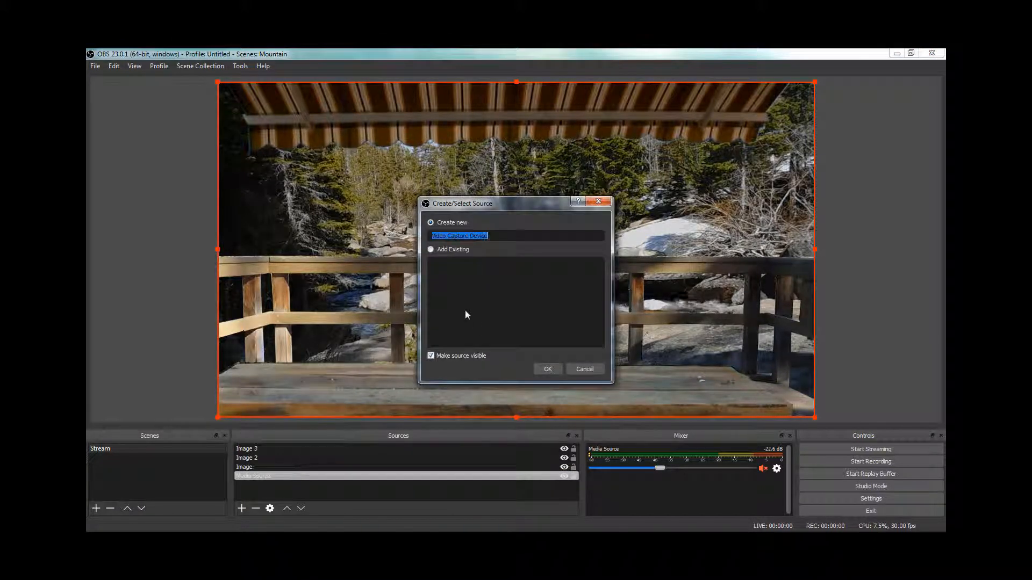
click(548, 371)
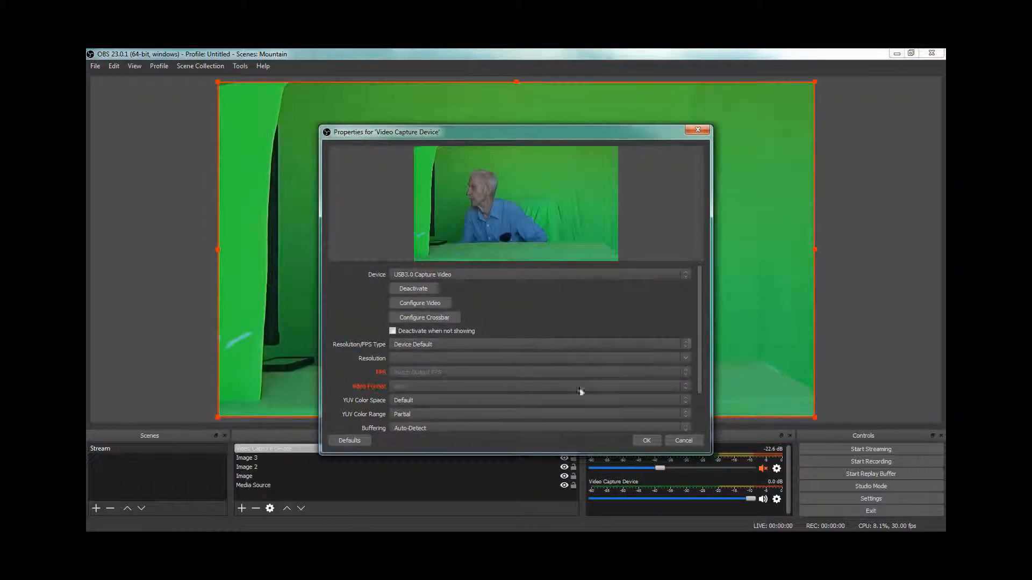
click(646, 441)
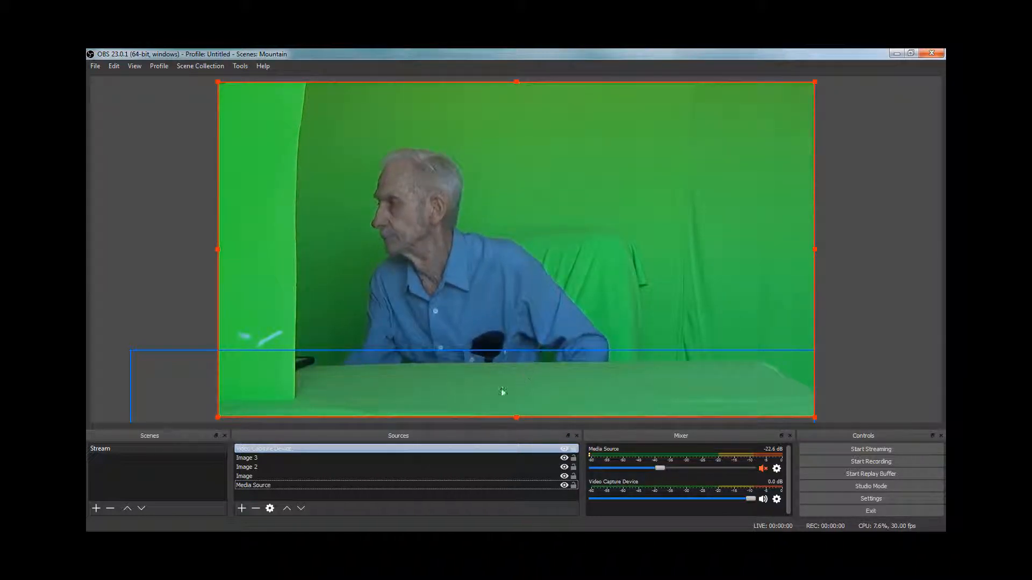
- Add a Chroma Key filter with the default name and green key settings to the video capture device
right_click(404, 448)
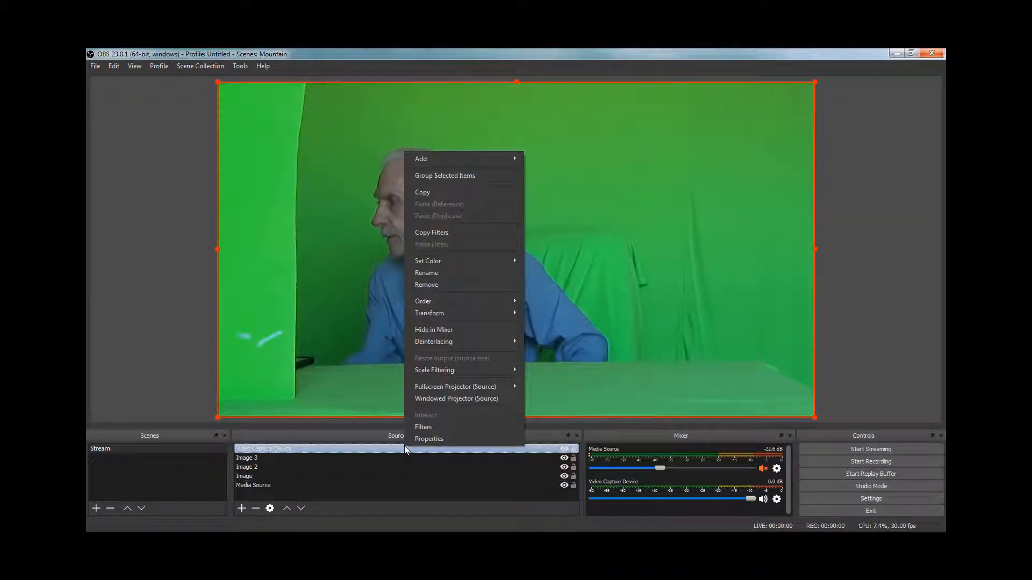
click(415, 427)
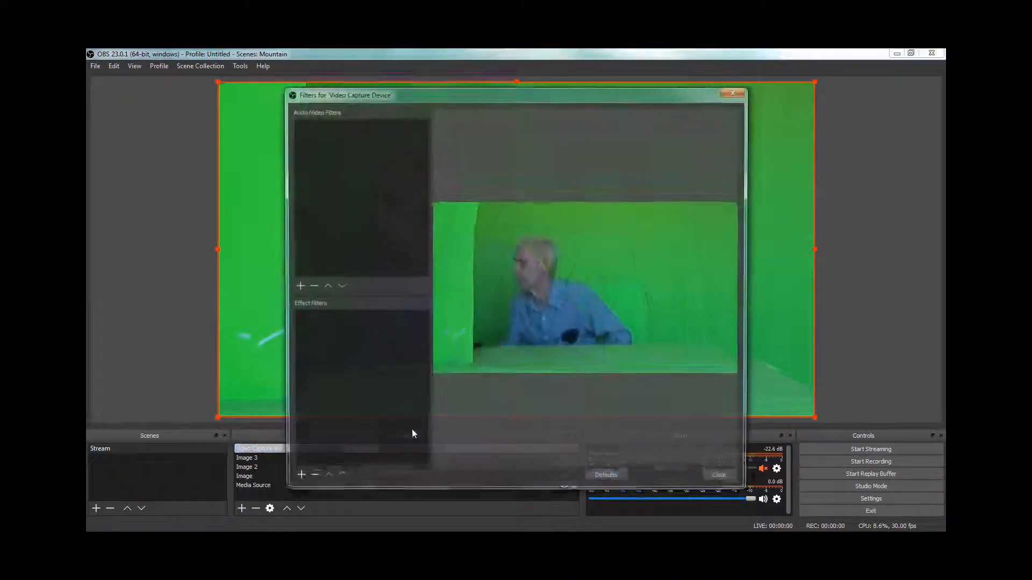
click(296, 478)
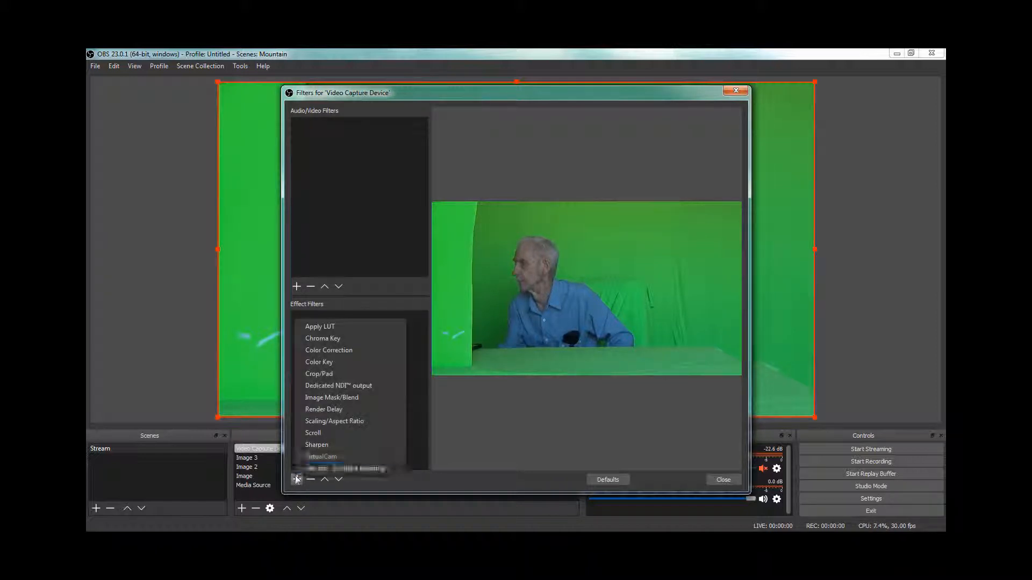
click(317, 344)
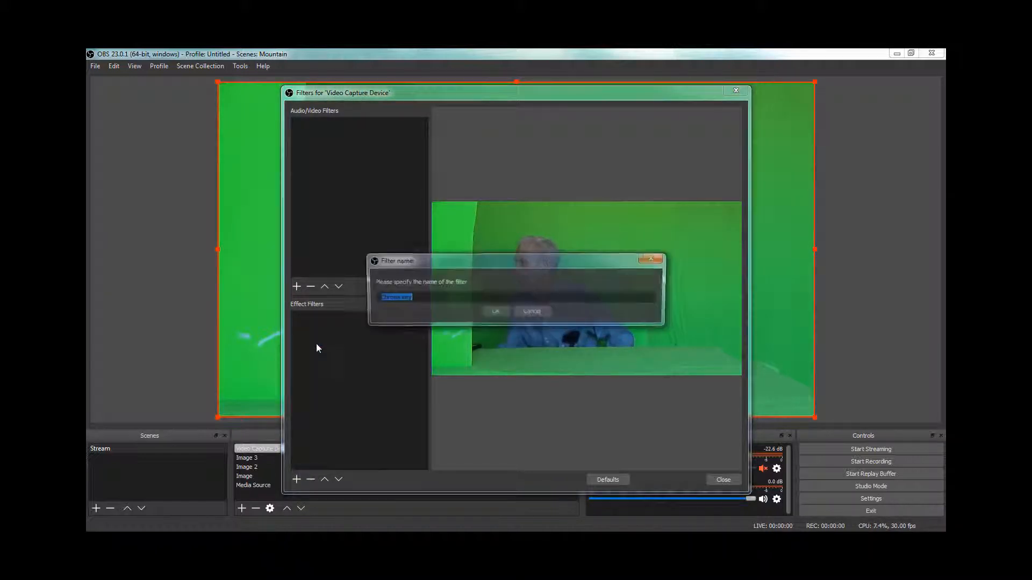
click(495, 313)
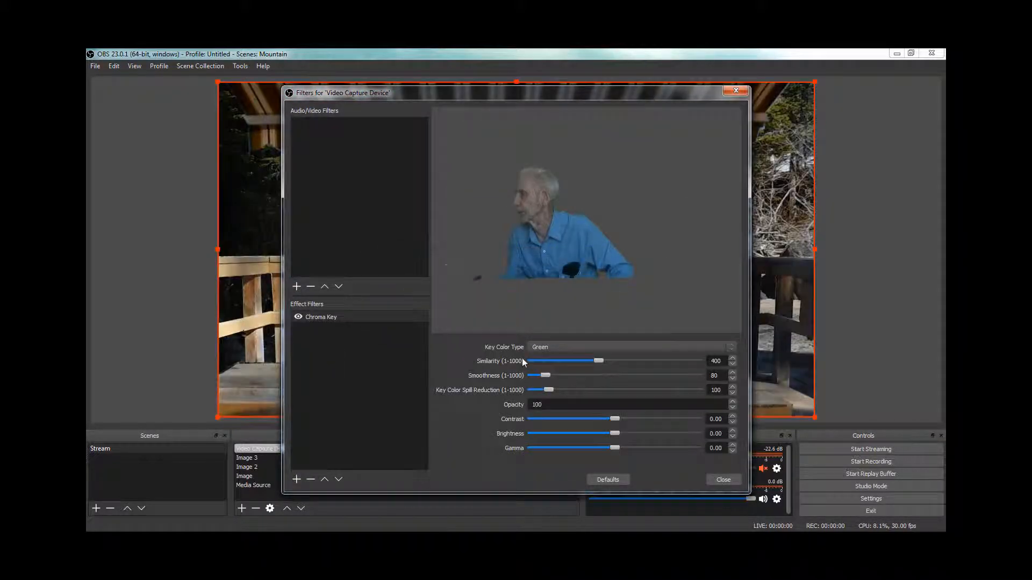
click(721, 480)
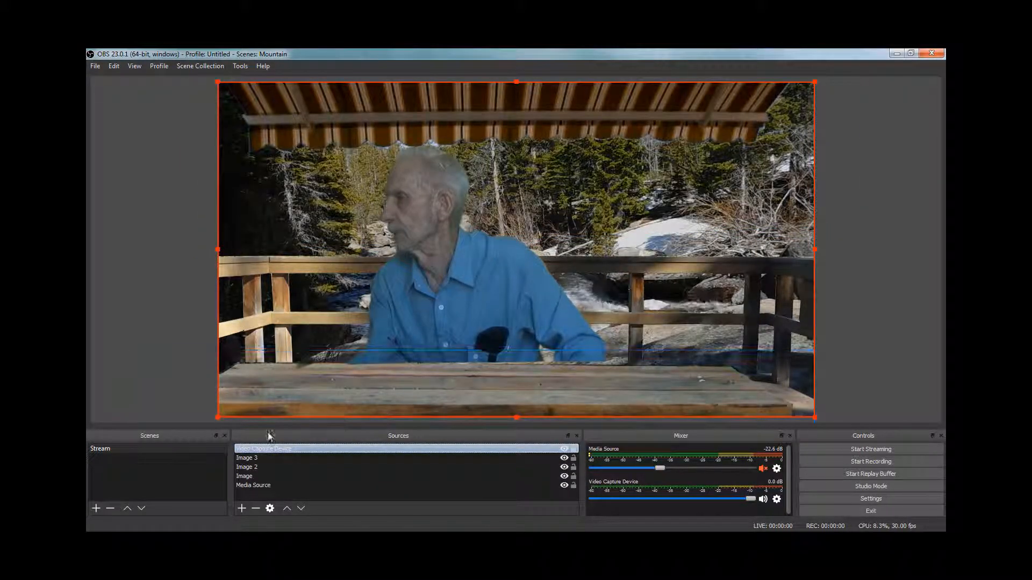
- Scale the camera source down to about 1751 × 985 and move it to about 60, 95 so the person sits behind the table
click(391, 315)
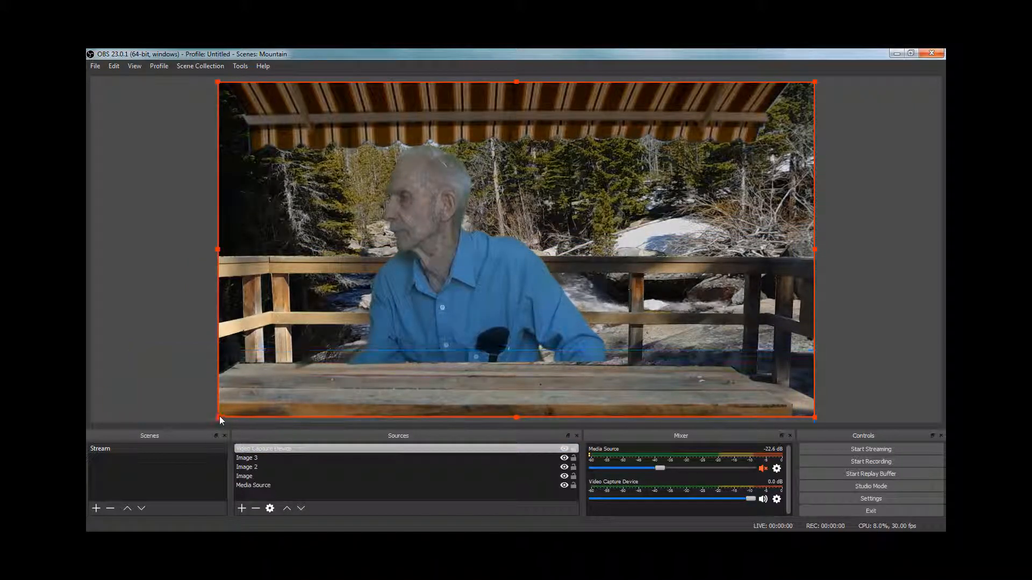
drag(221, 414, 269, 364)
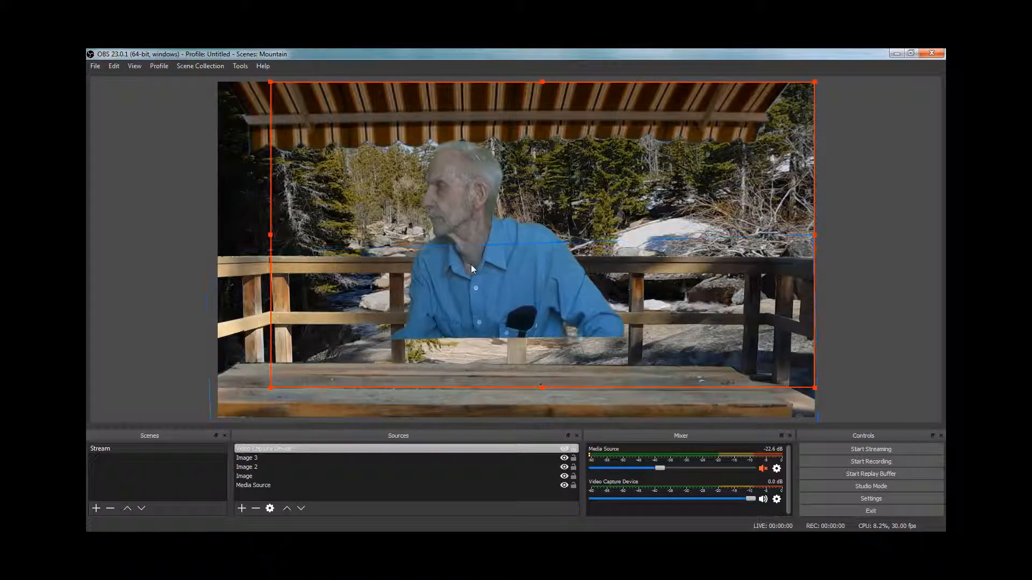
drag(471, 264, 436, 280)
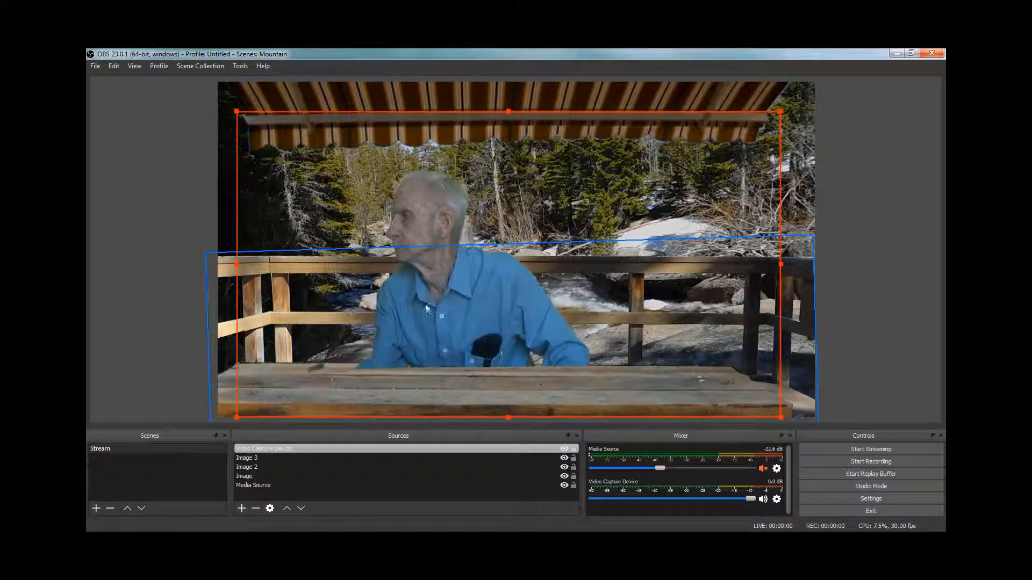
- Rotate the camera source clockwise by setting its transform rotation to 1 degree
click(446, 452)
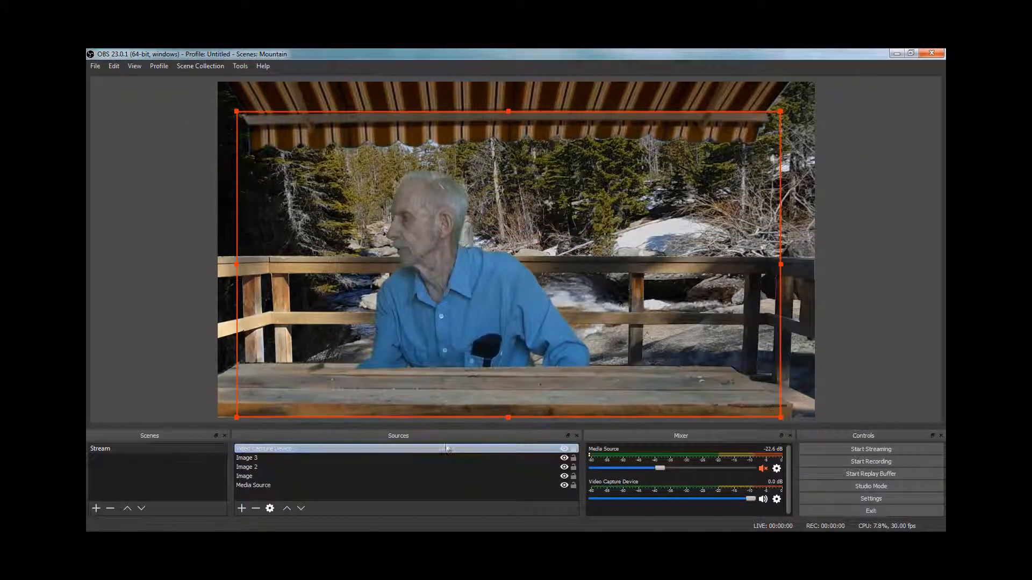
right_click(449, 447)
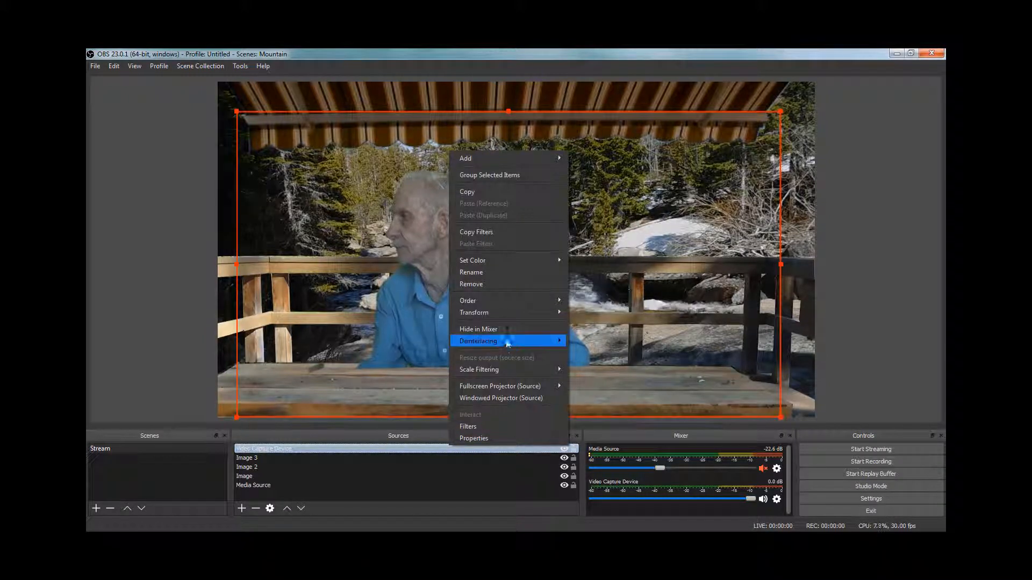
mouse_move(526, 314)
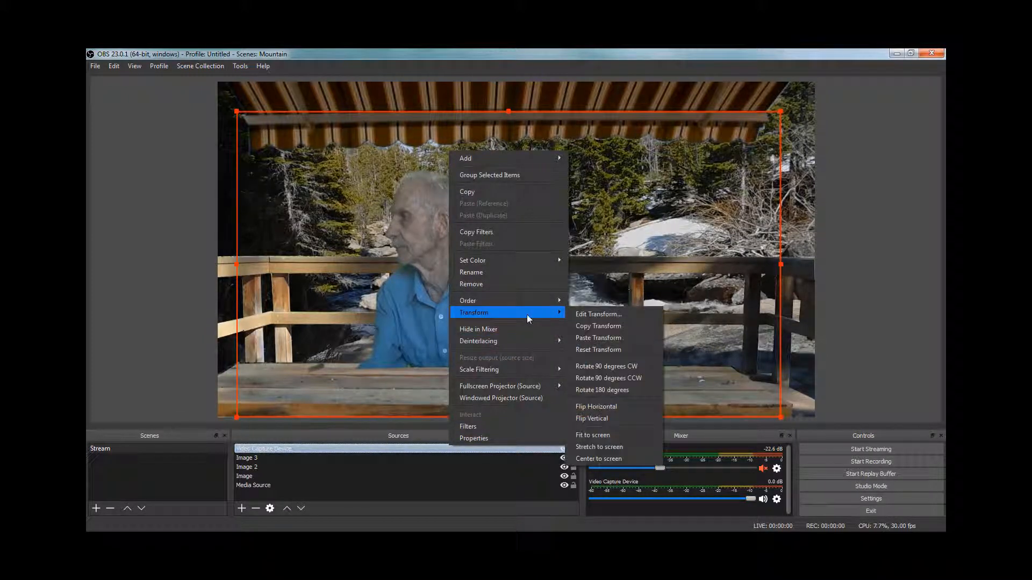
click(582, 315)
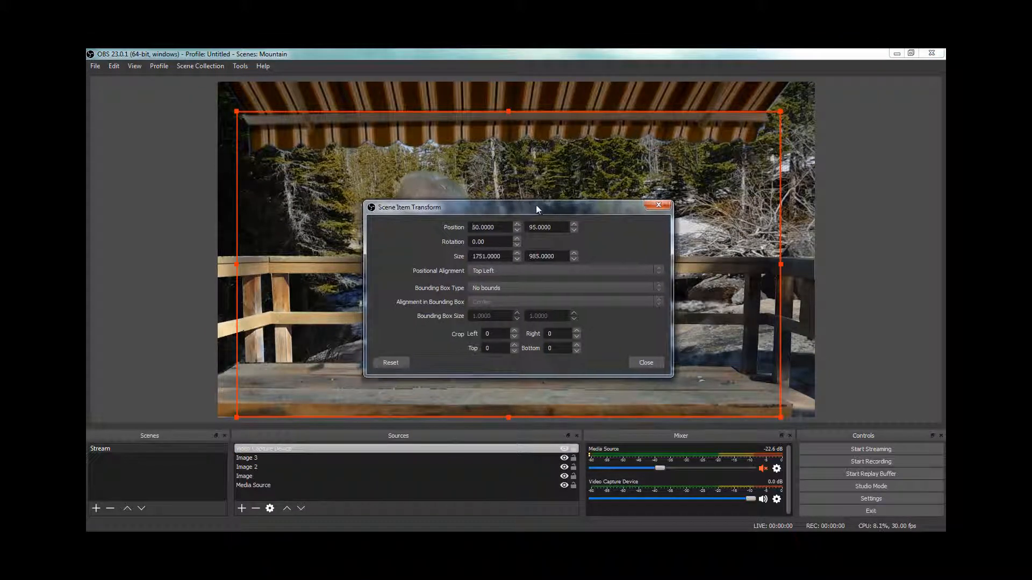
drag(536, 208, 669, 161)
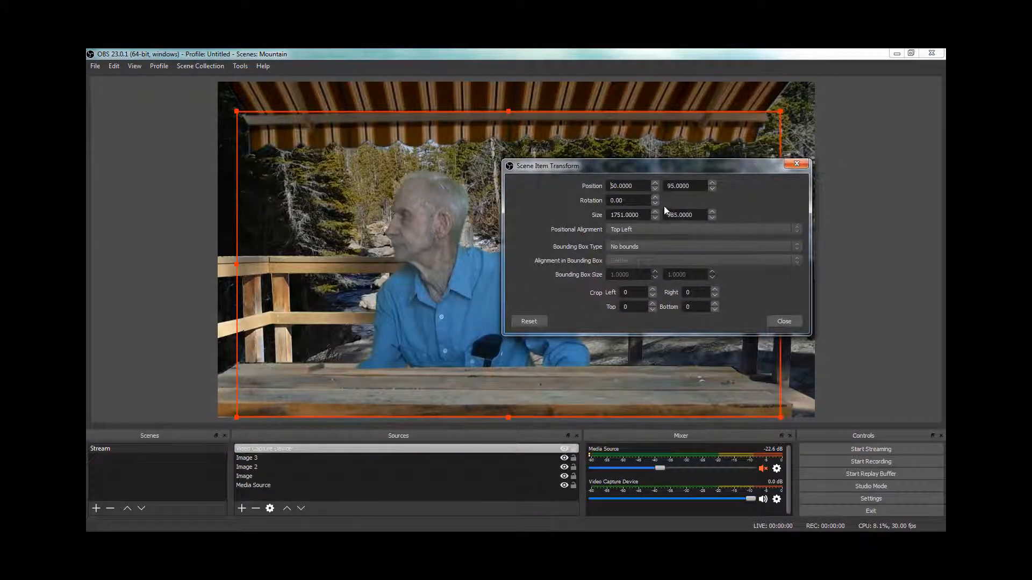
drag(655, 199, 656, 200)
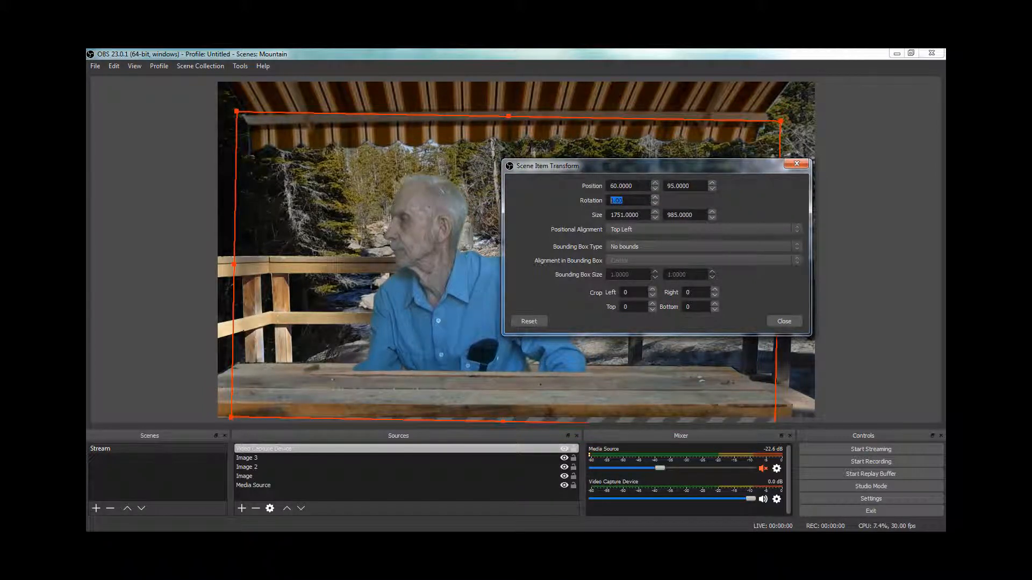
click(776, 322)
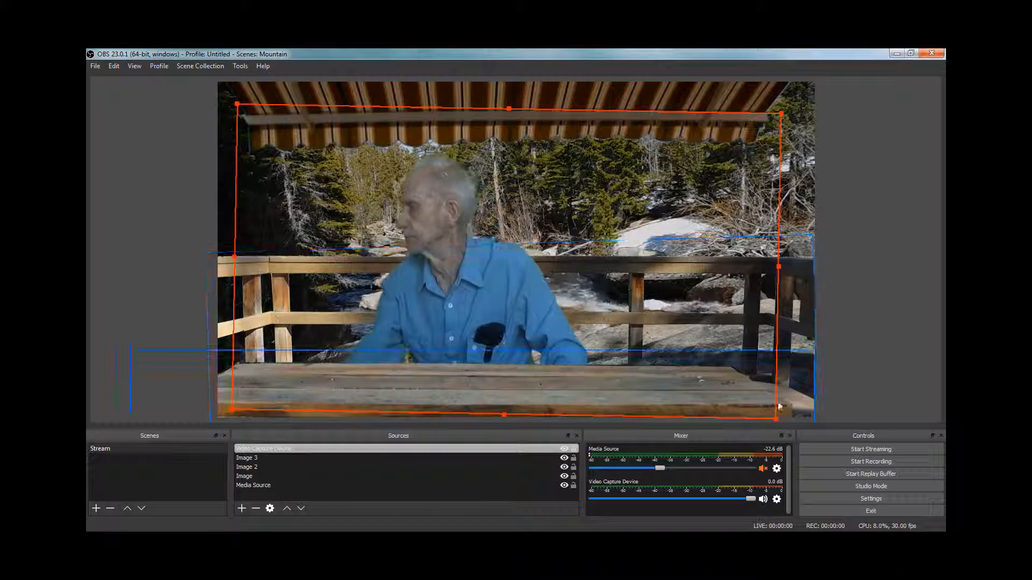
- Hide the camera source and add a Window Capture source with the default name, capturing the Firefox window of the Luton's Teton Cabins YouTube stream
click(564, 449)
click(253, 485)
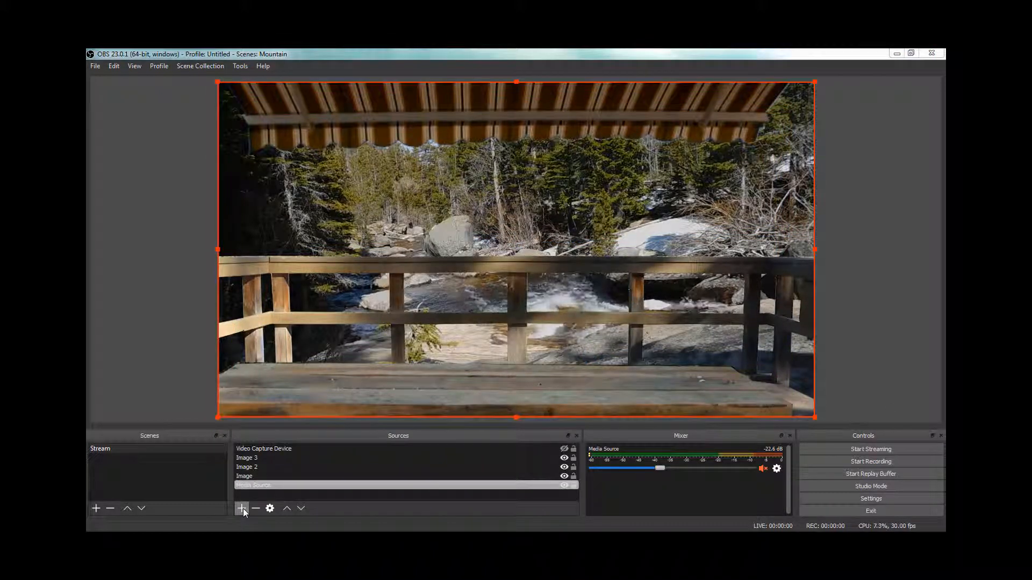
click(243, 508)
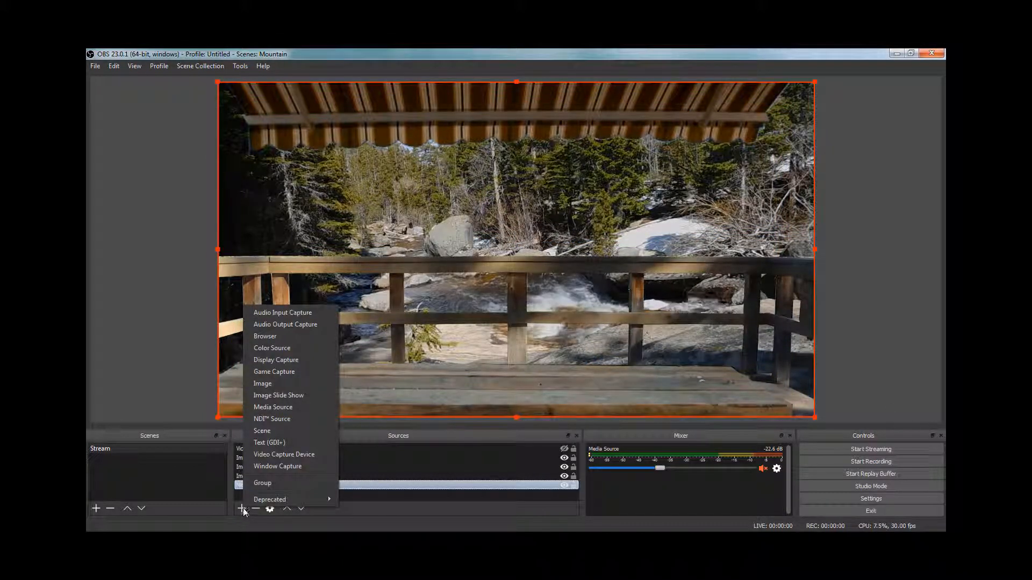
click(275, 465)
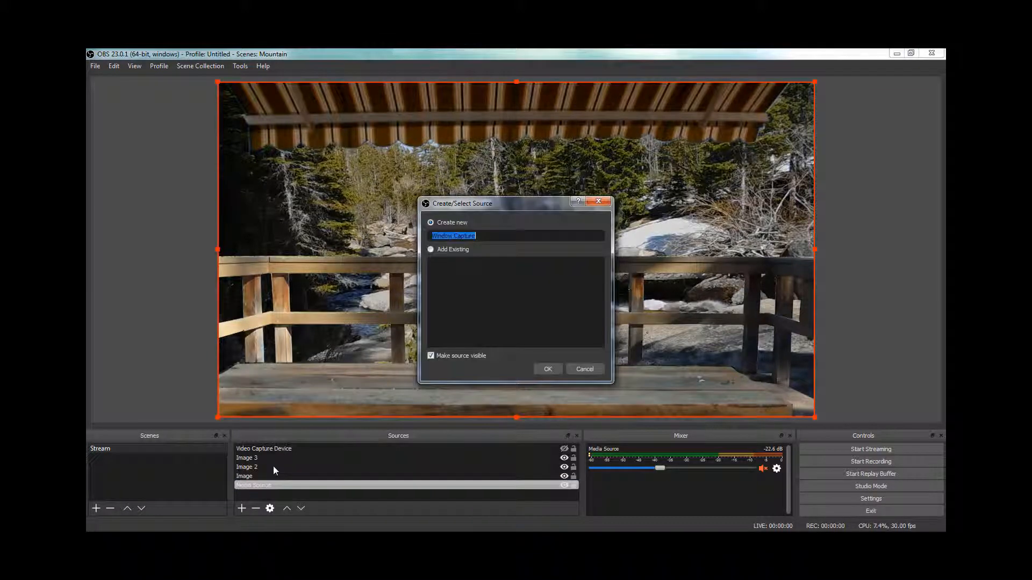
click(545, 369)
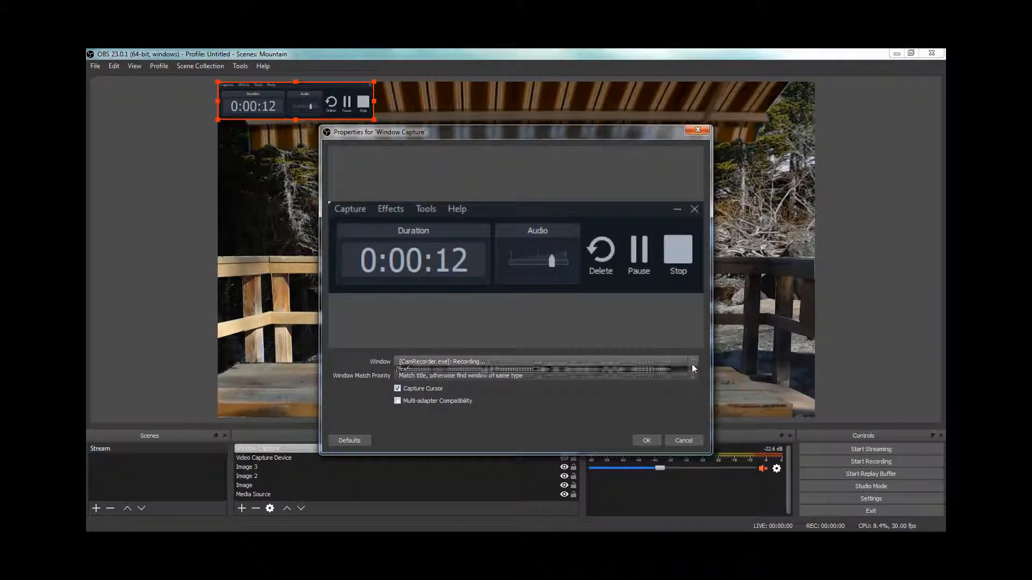
click(692, 364)
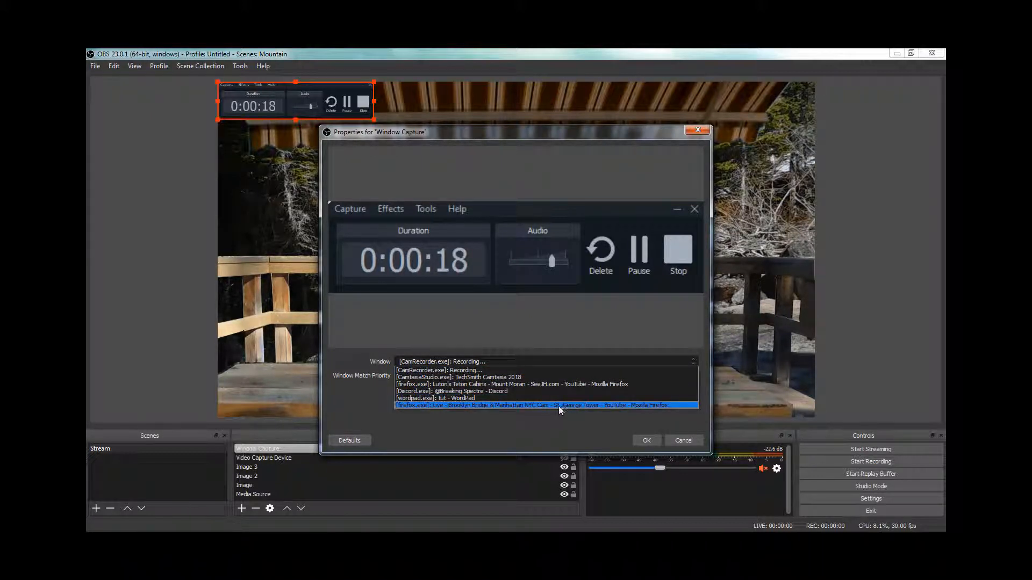
click(531, 383)
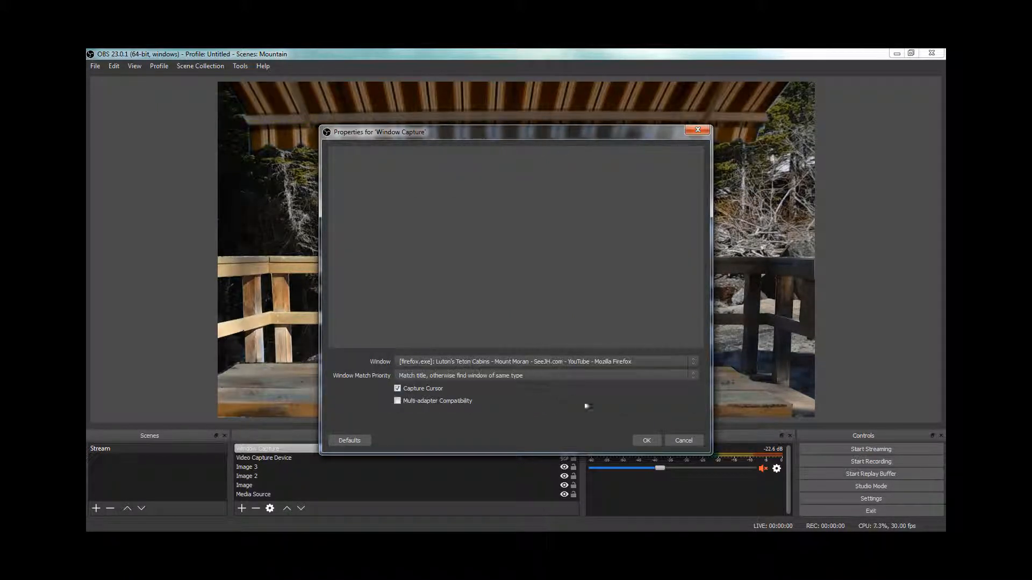
click(640, 439)
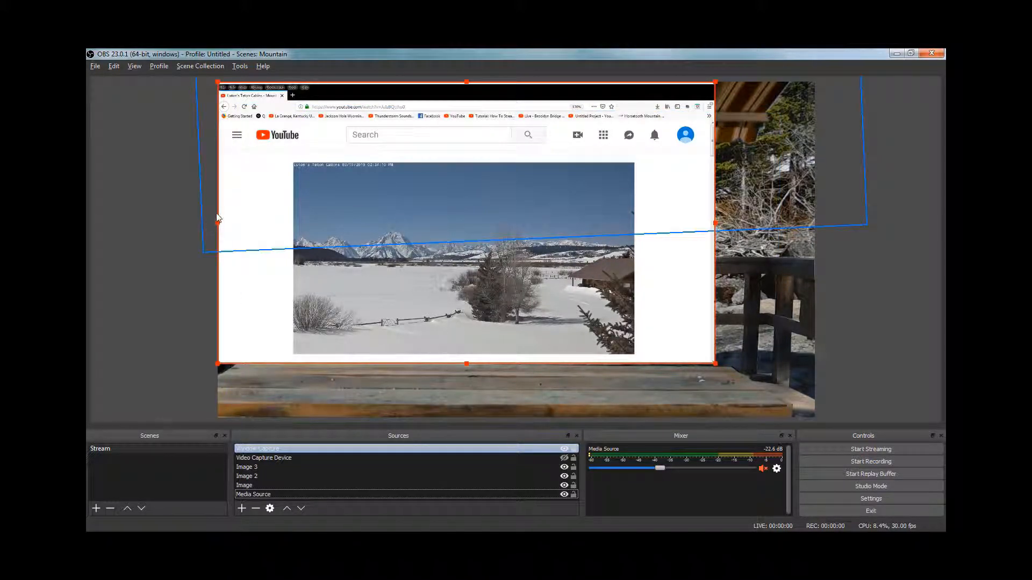
- Crop all four edges of the window capture so only the snowy mountain video picture remains
drag(218, 222, 293, 244)
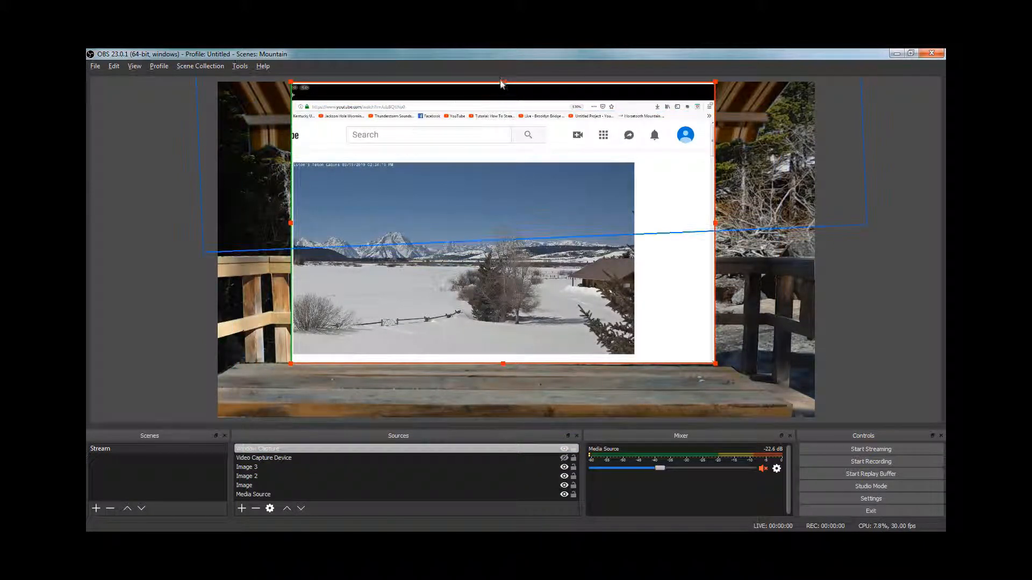
drag(503, 82, 510, 163)
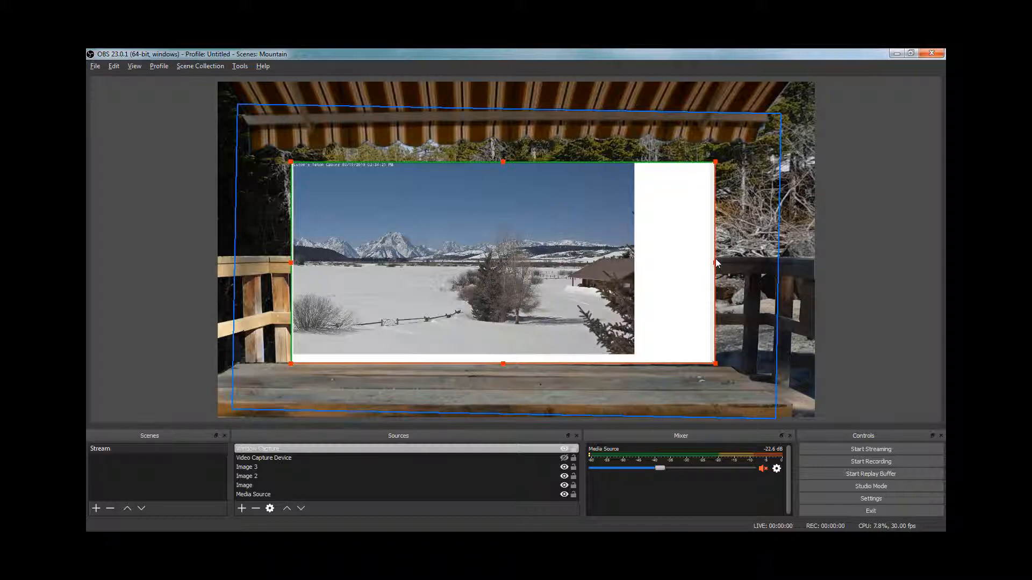
drag(714, 263, 630, 271)
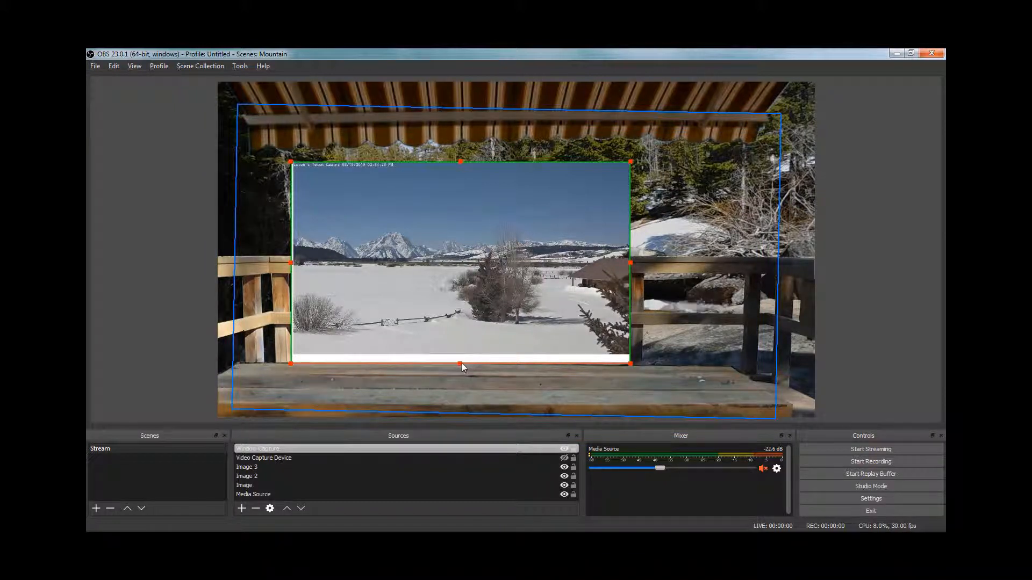
drag(463, 364, 462, 355)
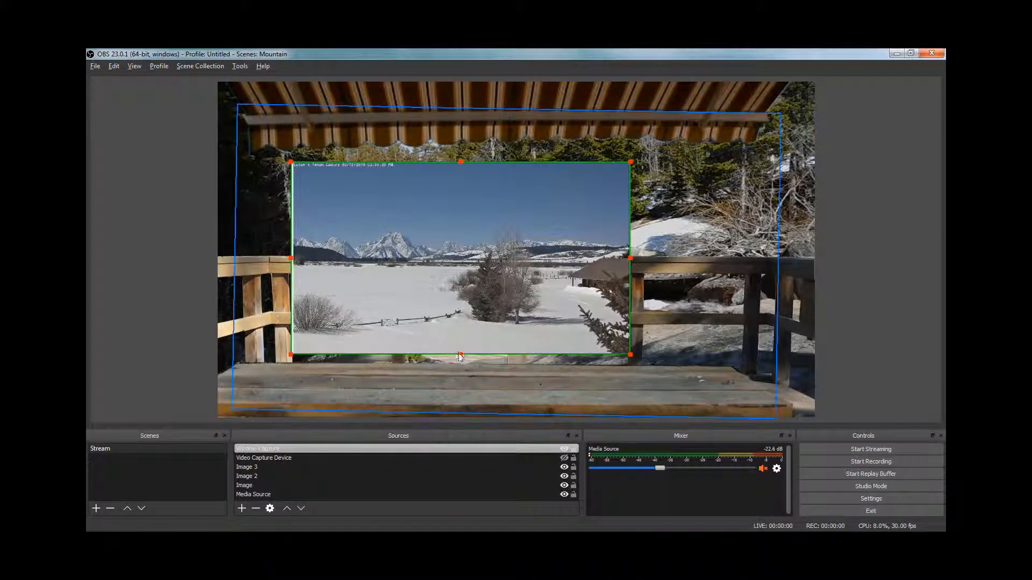
- Fit the cropped window capture to the screen with the Fit to screen transform
click(419, 450)
right_click(418, 451)
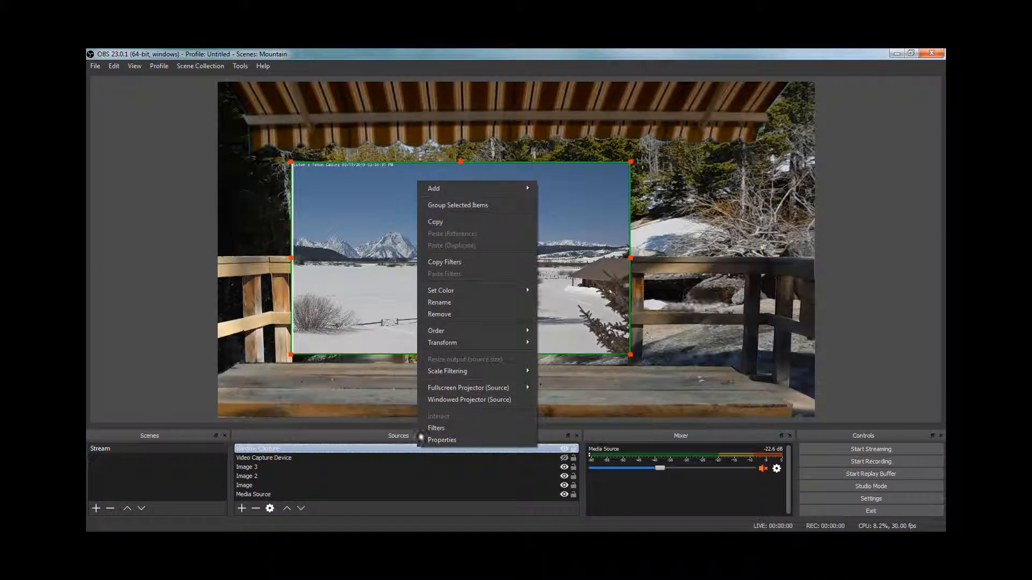
mouse_move(456, 344)
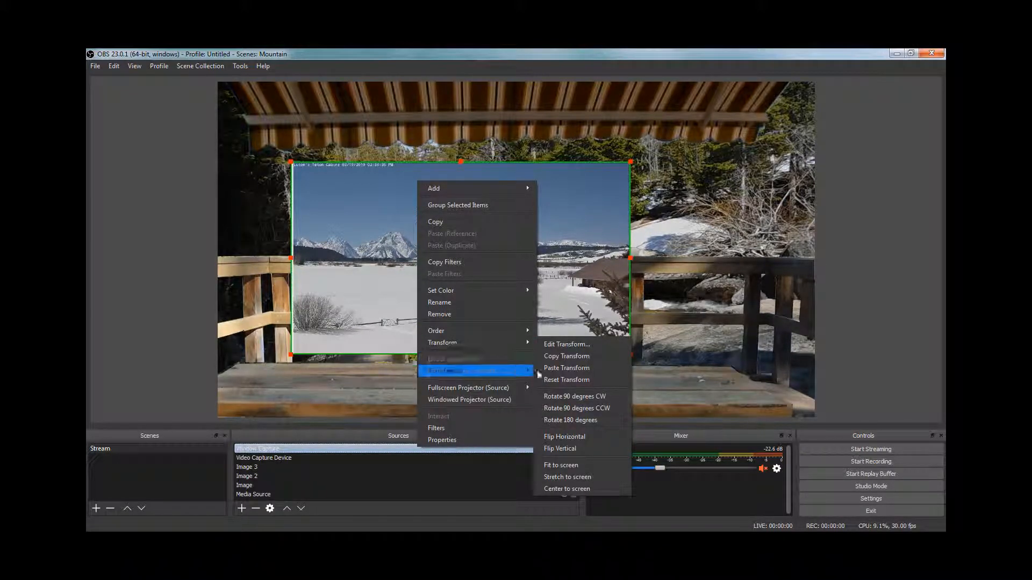
click(569, 469)
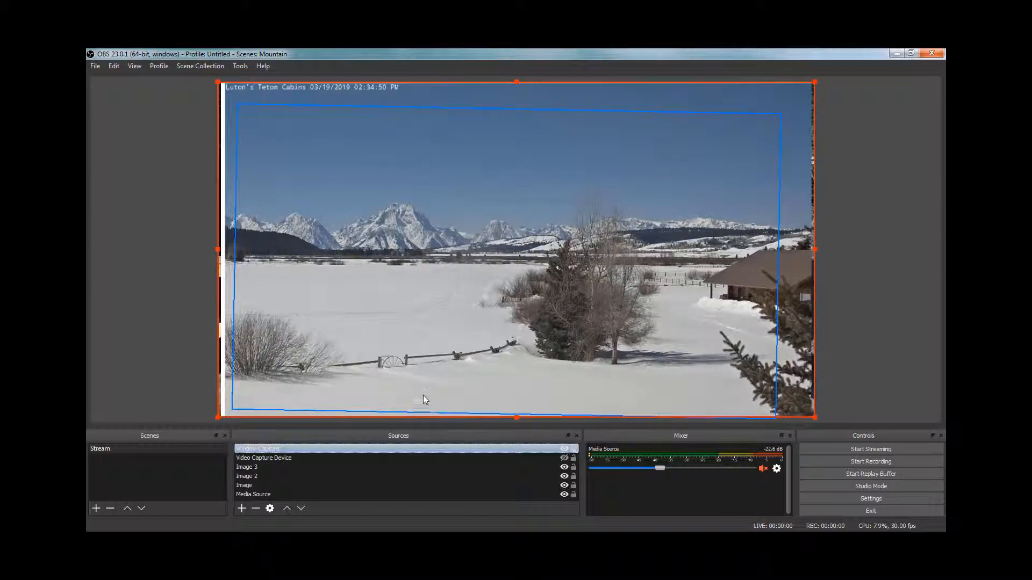
- Move the window capture down the source order to sit directly above Media Source, behind the railing, table and awning images
click(301, 508)
click(301, 508)
click(301, 508)
click(301, 509)
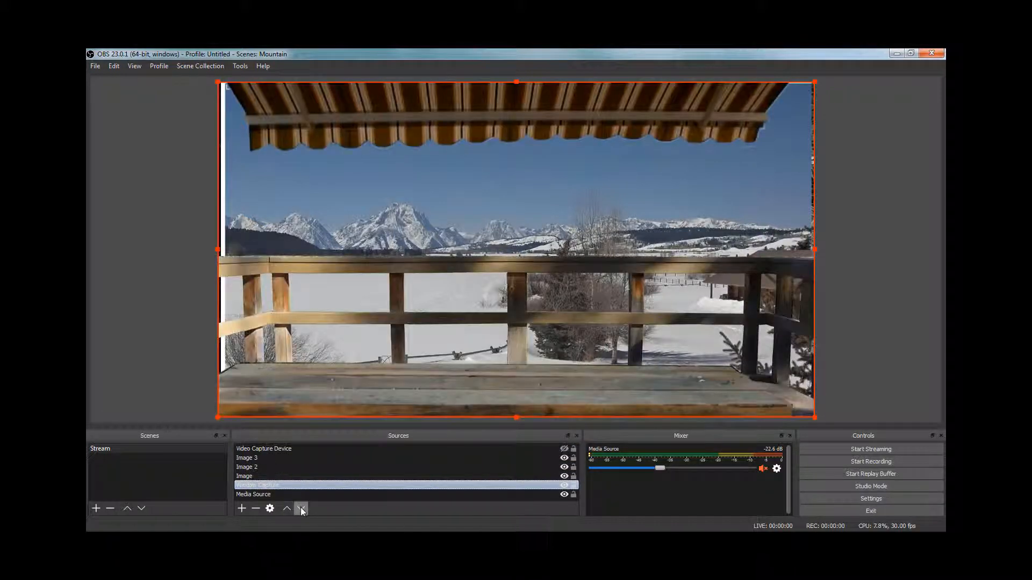